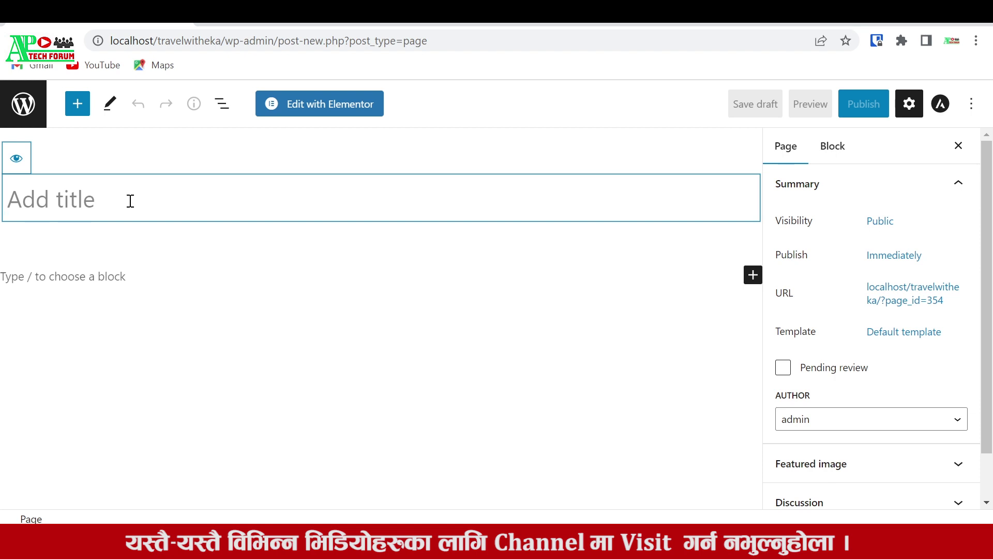
- Title the new page "Home" and set its Astra content layout to Full Width / Stretched
{"action": "type", "text": "Home"}
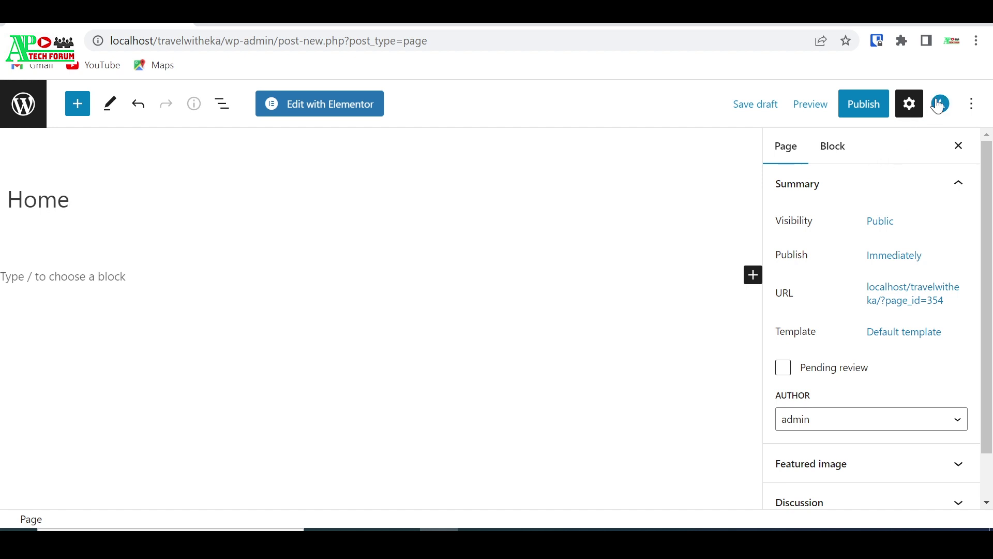
{"action": "left_click", "coordinate": [940, 104]}
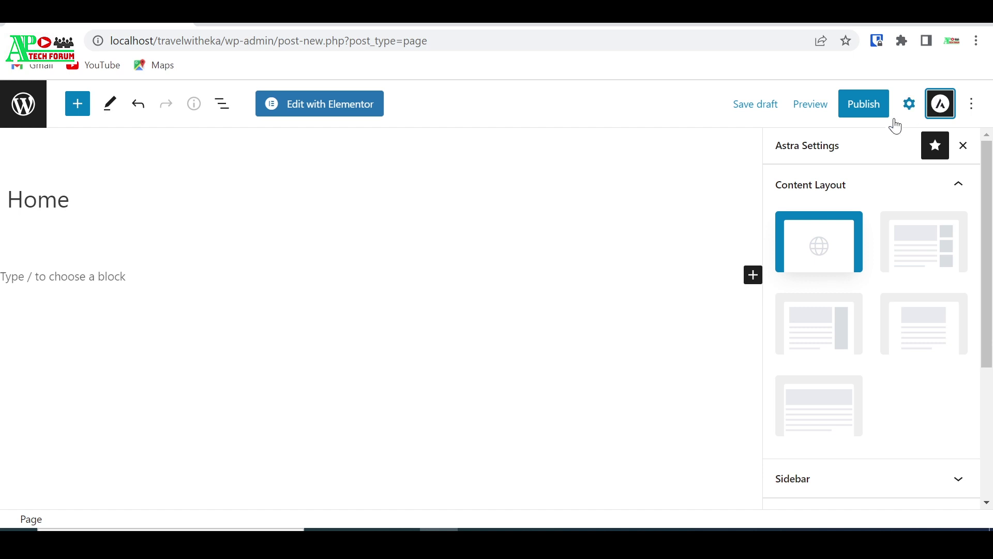
{"action": "left_click", "coordinate": [835, 188]}
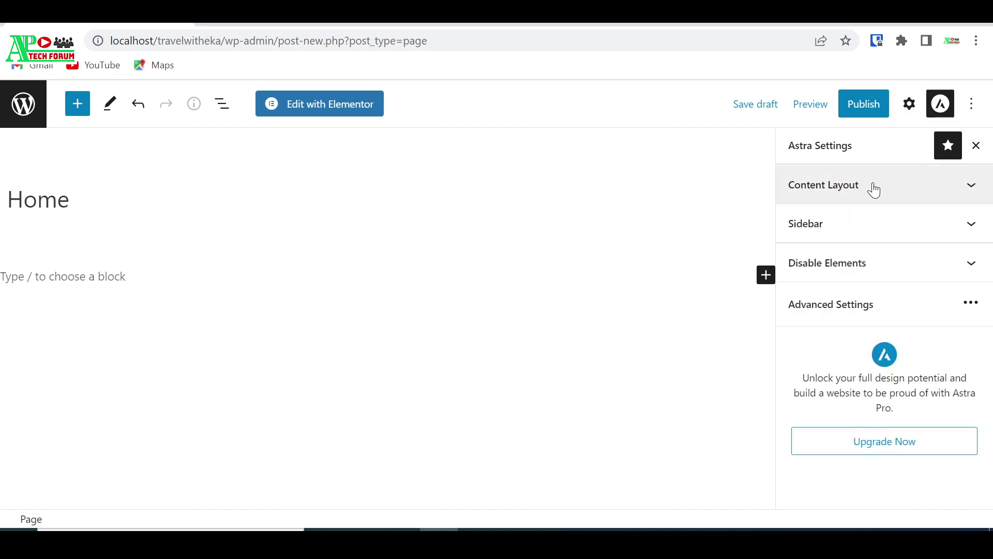
{"action": "left_click", "coordinate": [874, 190]}
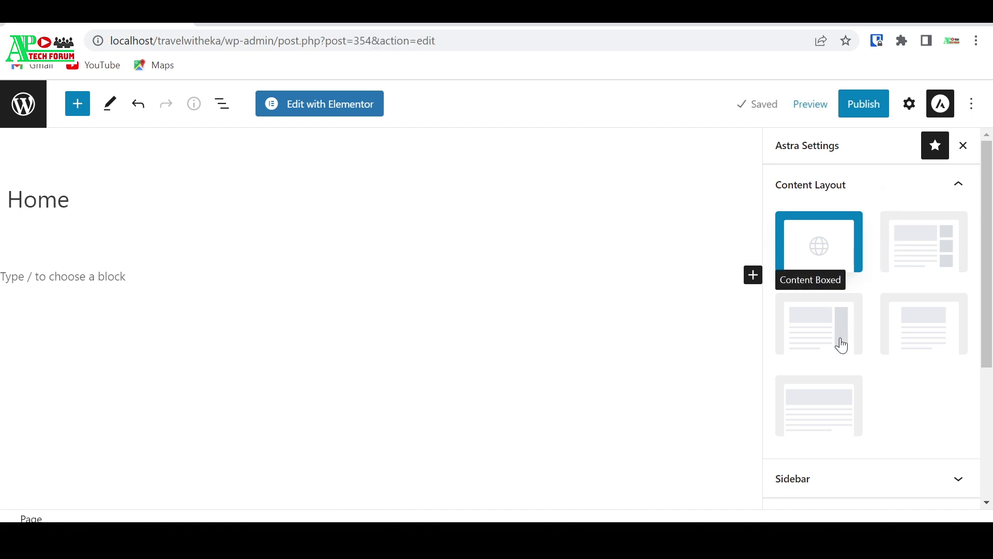
{"action": "left_click", "coordinate": [826, 407]}
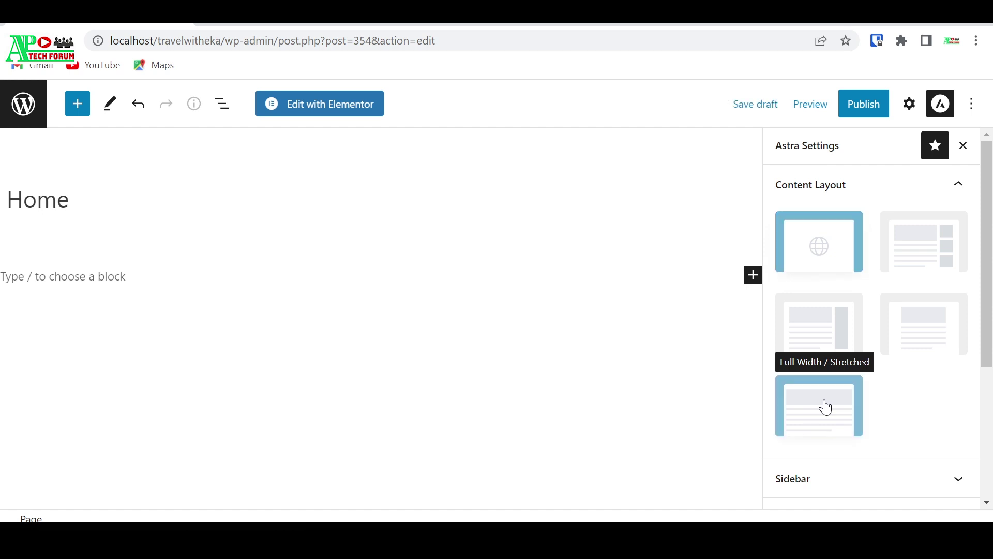
- Set the page's Astra sidebar option to No Sidebar
{"action": "left_click", "coordinate": [862, 186]}
{"action": "left_click", "coordinate": [827, 230]}
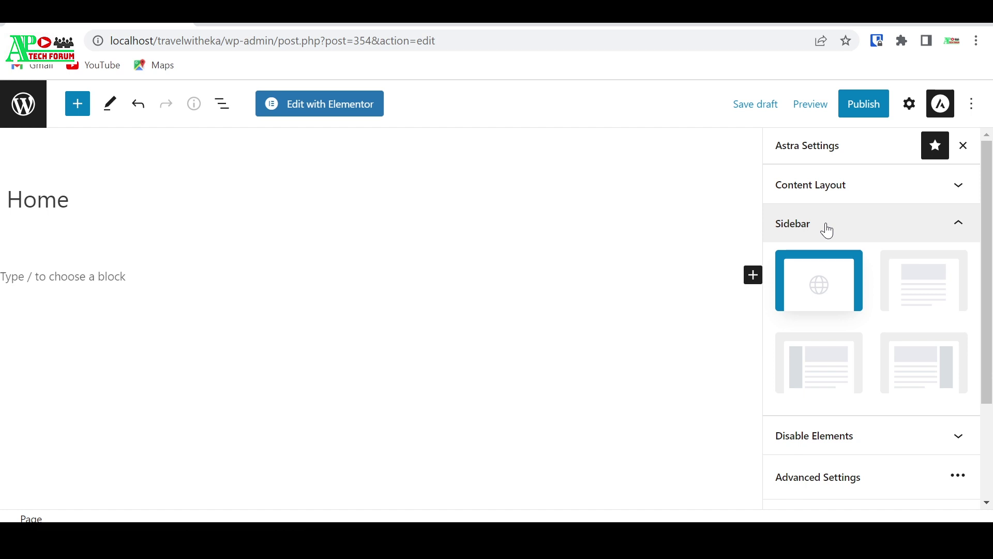
{"action": "left_click", "coordinate": [931, 277]}
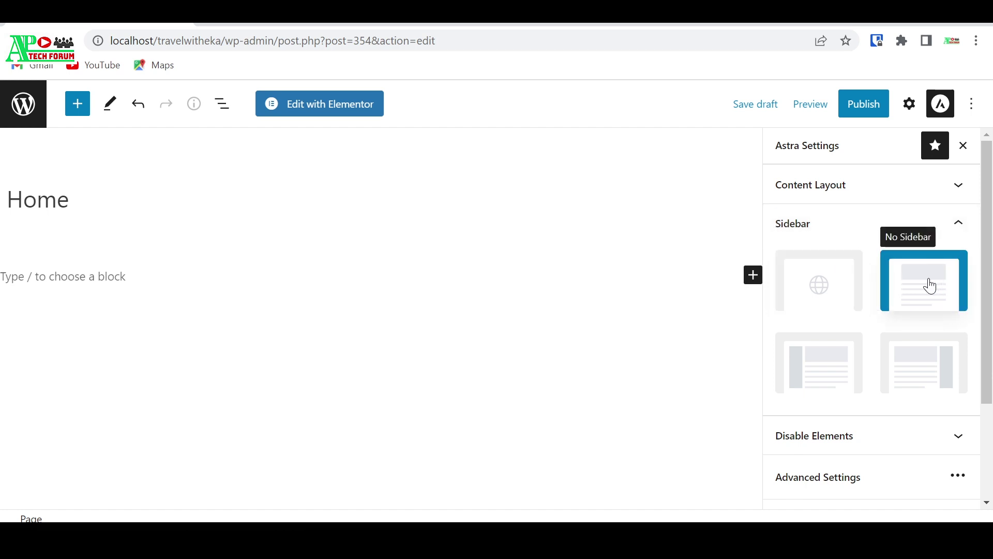
- Publish the Home page and reload its editor
{"action": "left_click", "coordinate": [810, 104]}
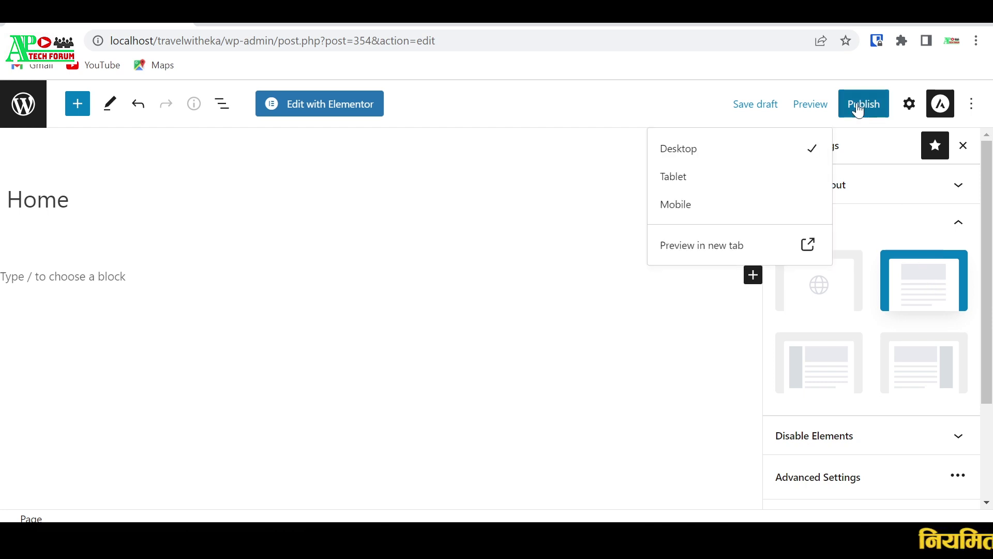
{"action": "left_click", "coordinate": [857, 109]}
{"action": "left_click", "coordinate": [831, 109]}
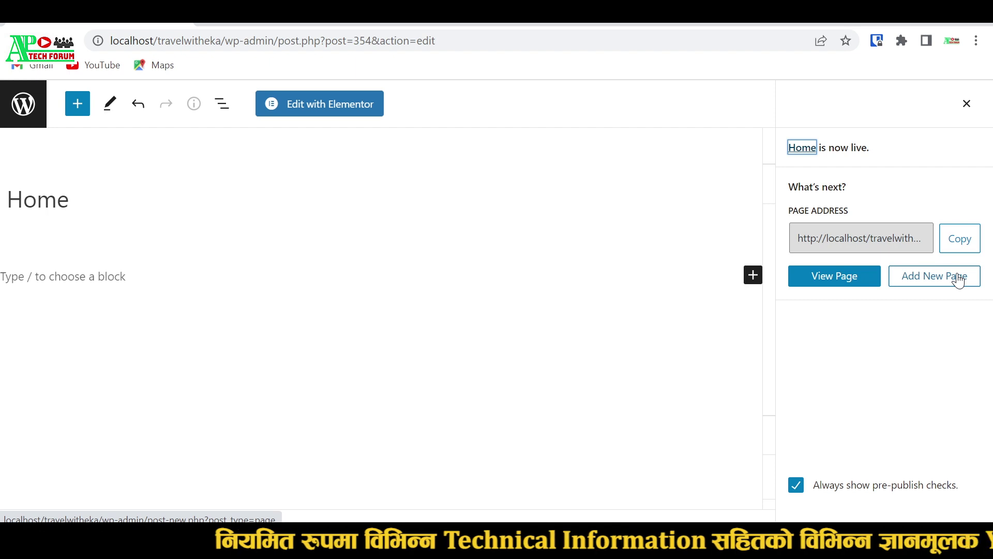
{"action": "key", "text": "F5"}
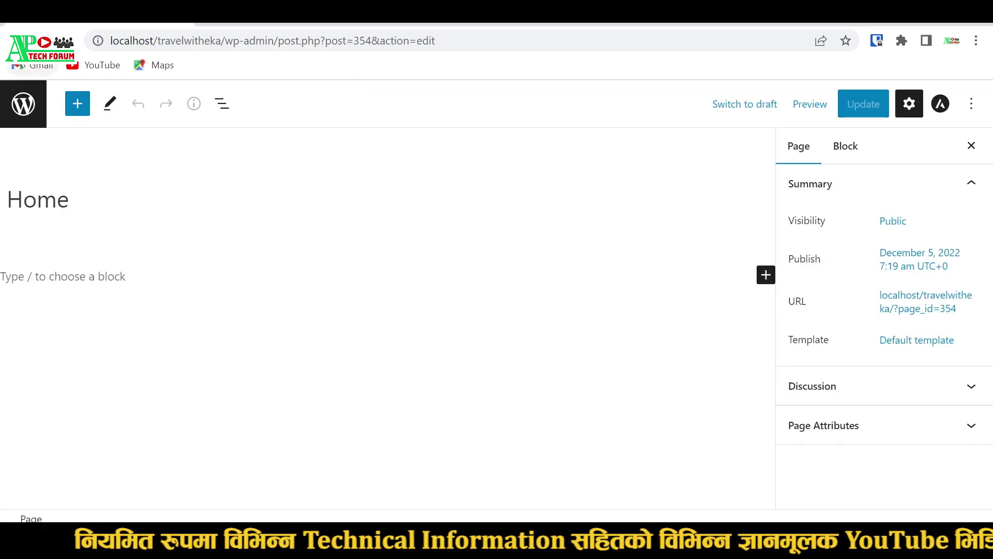
- Leave the page editor and open the list of all the site's pages
{"action": "left_click", "coordinate": [23, 103]}
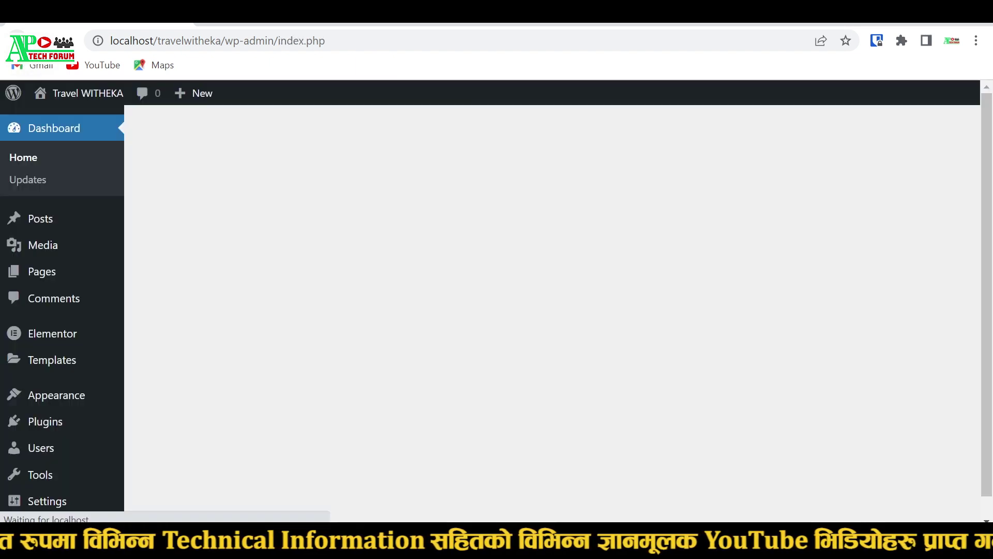
{"action": "mouse_move", "coordinate": [46, 271]}
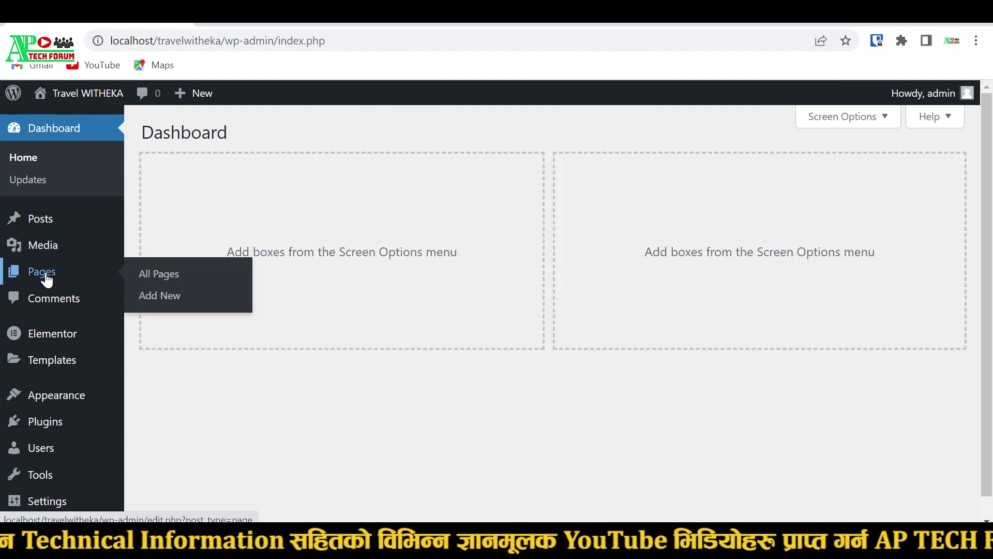
{"action": "left_click", "coordinate": [157, 279]}
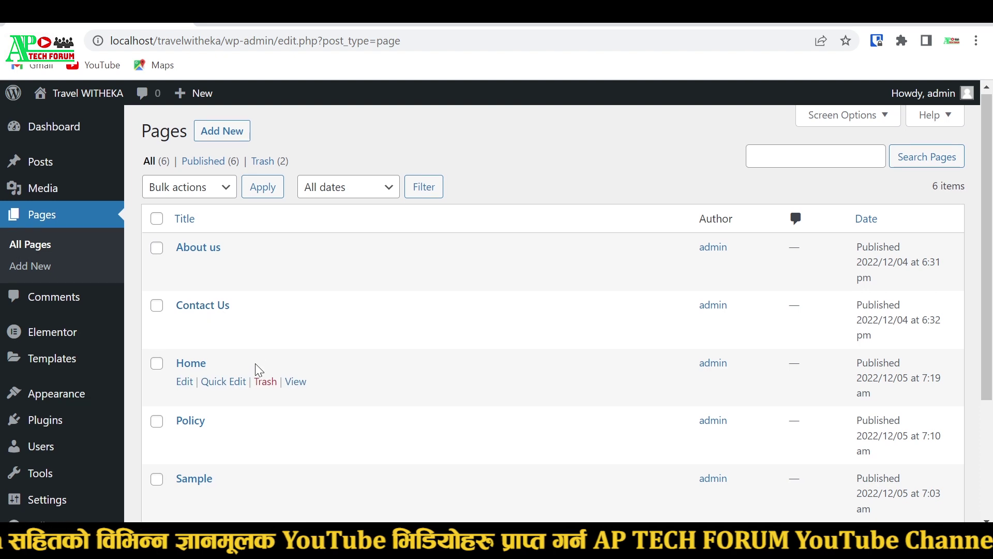
{"action": "scroll", "coordinate": [259, 369], "scroll_direction": "down", "scroll_amount": 1}
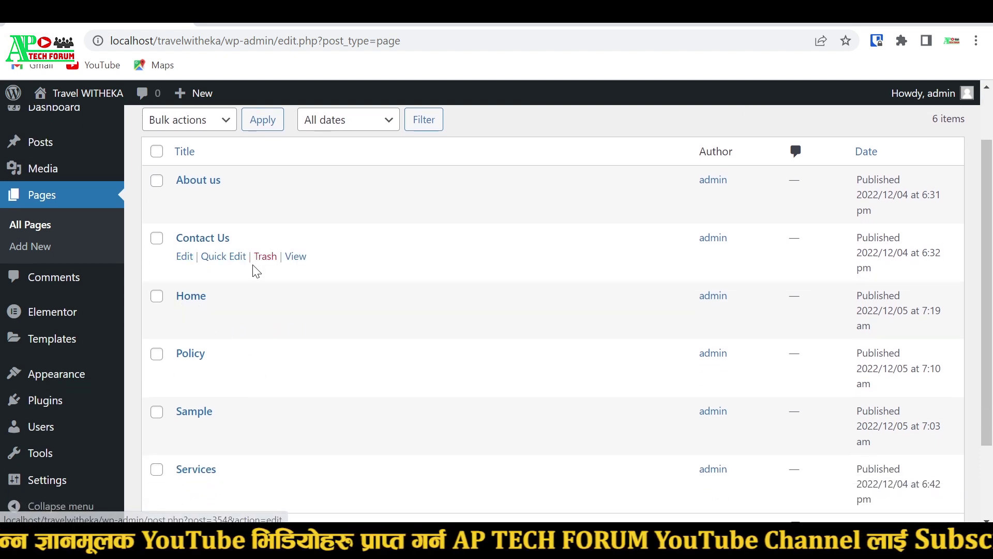
{"action": "scroll", "coordinate": [256, 272], "scroll_direction": "up", "scroll_amount": 1}
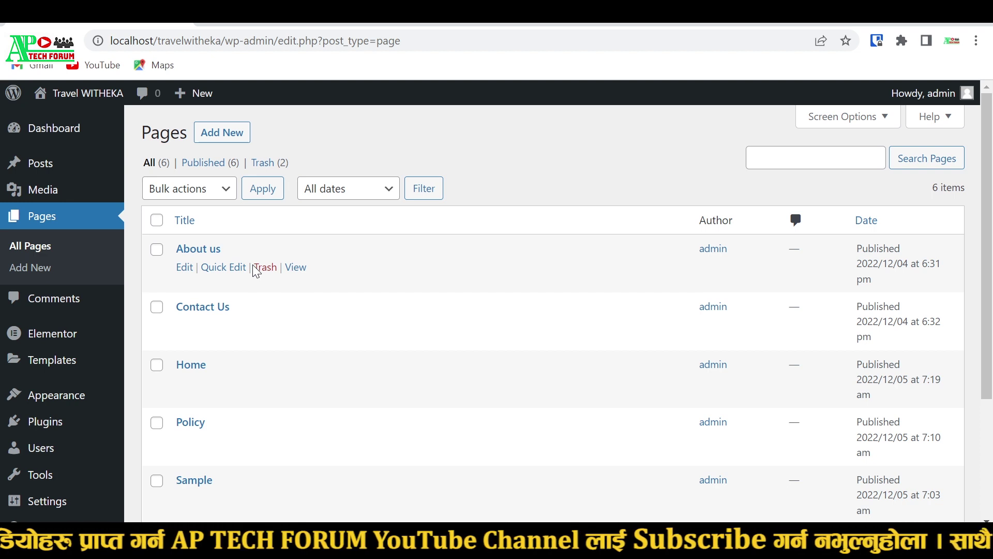
- Move the Policy and Sample pages to the trash together with a bulk action
{"action": "scroll", "coordinate": [262, 309], "scroll_direction": "down", "scroll_amount": 1}
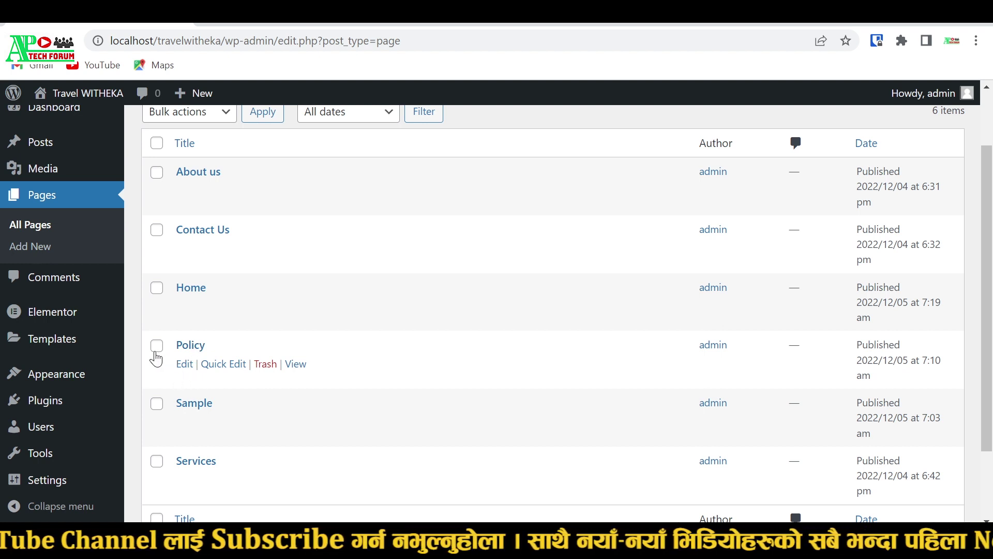
{"action": "left_click", "coordinate": [157, 346]}
{"action": "left_click", "coordinate": [157, 403]}
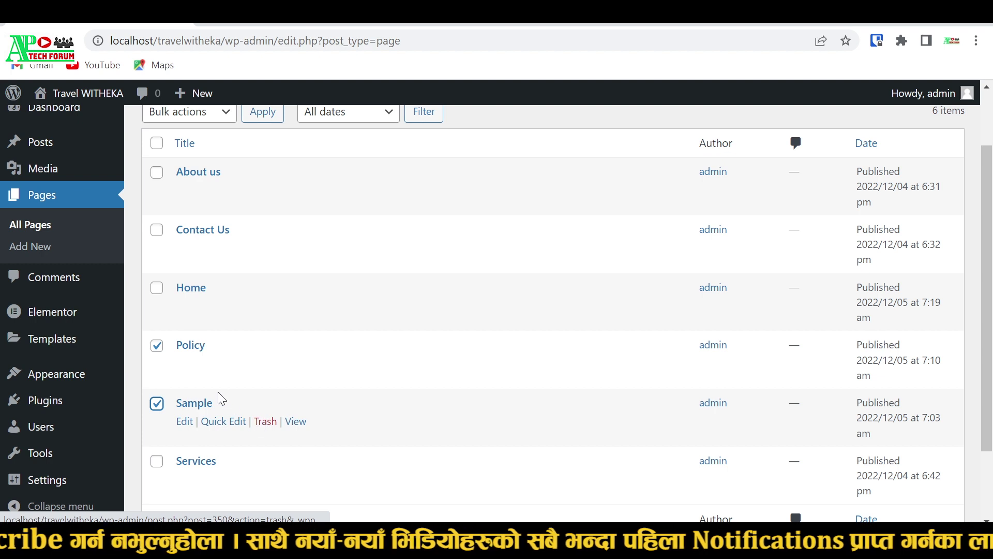
{"action": "scroll", "coordinate": [158, 350], "scroll_direction": "up", "scroll_amount": 2}
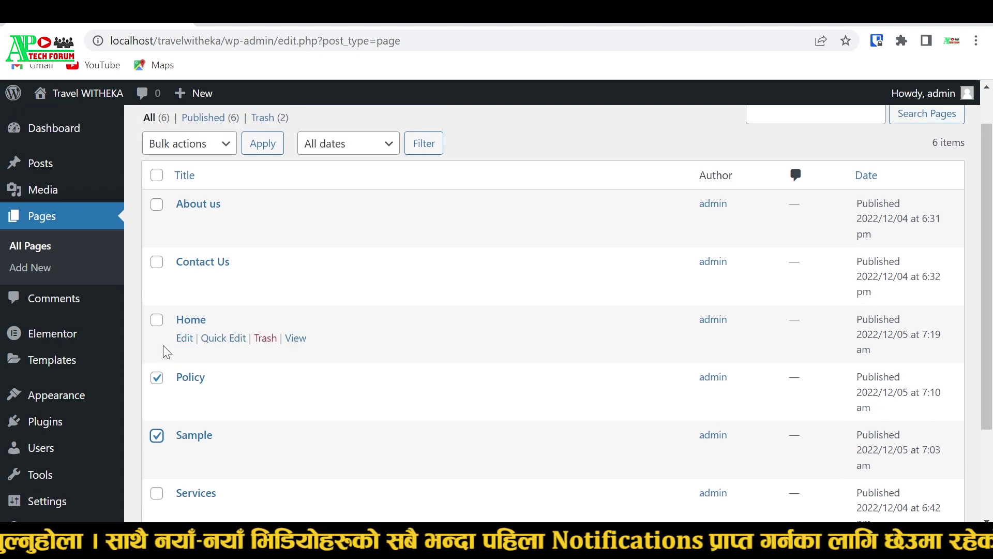
{"action": "left_click", "coordinate": [190, 189]}
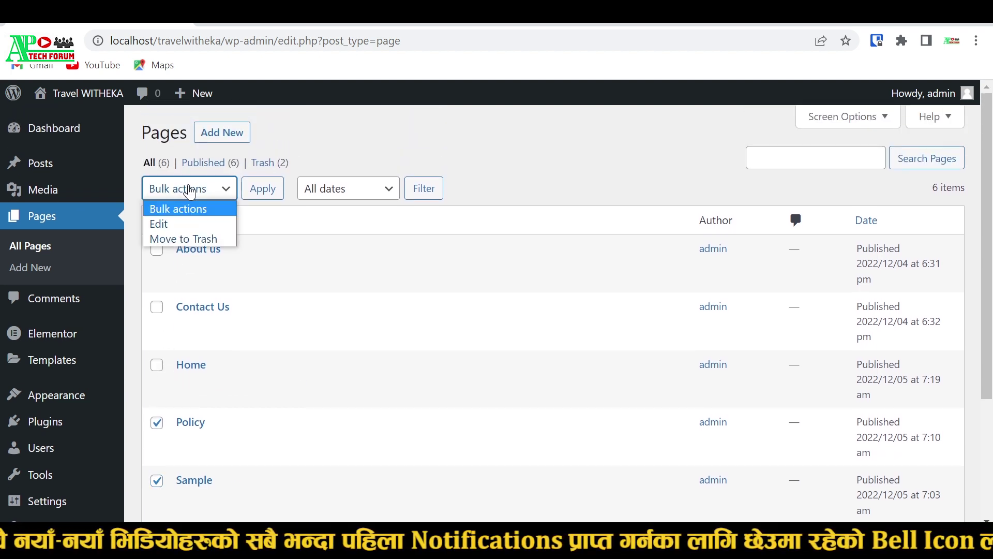
{"action": "left_click", "coordinate": [195, 238]}
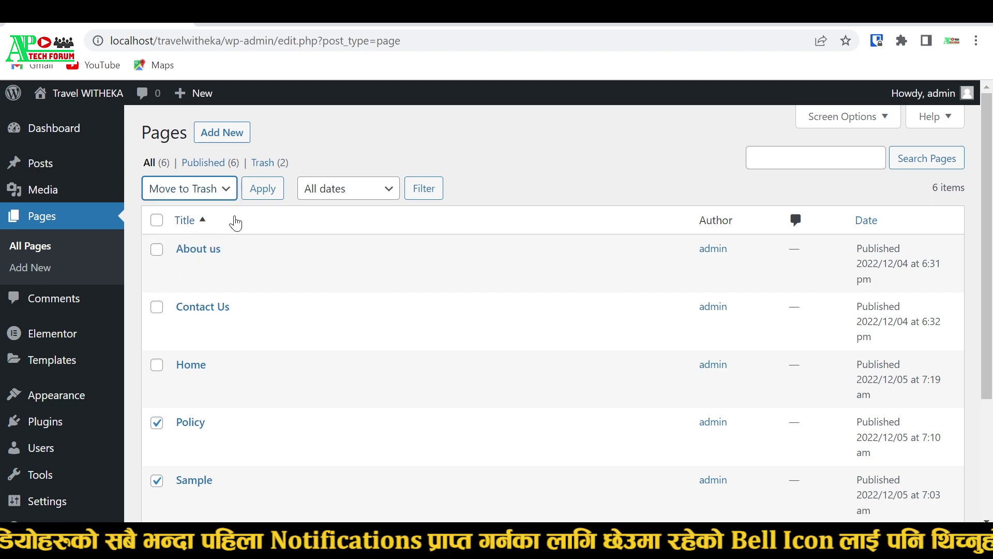
{"action": "left_click", "coordinate": [261, 193]}
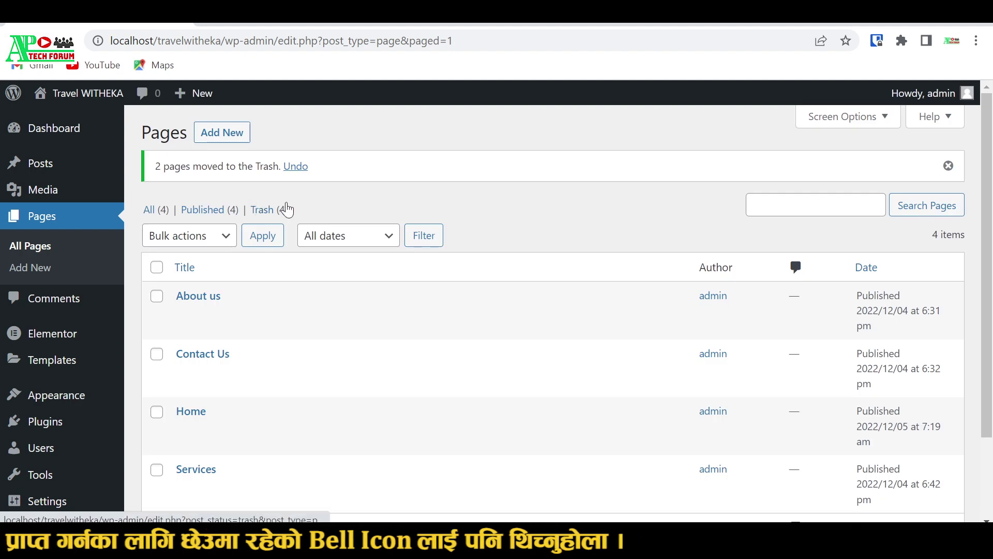
- Open the trashed pages and review the entries with their restore and permanent delete options
{"action": "left_click", "coordinate": [269, 211]}
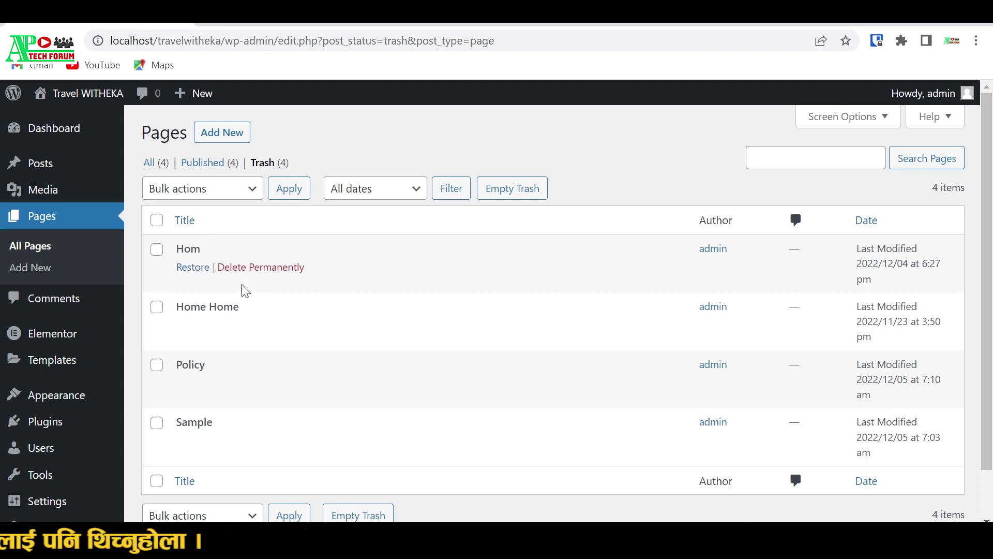
{"action": "mouse_move", "coordinate": [242, 329]}
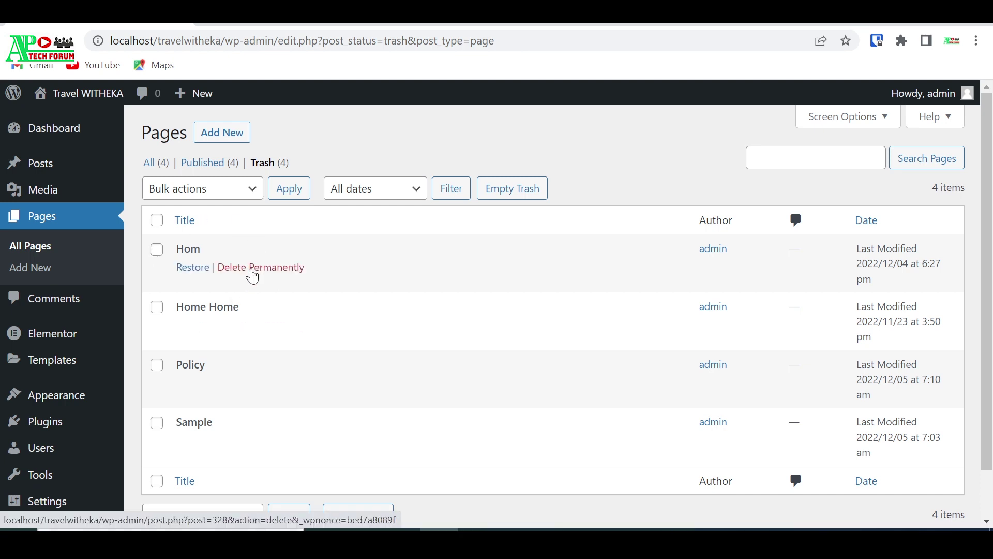
{"action": "scroll", "coordinate": [232, 328], "scroll_direction": "down", "scroll_amount": 2}
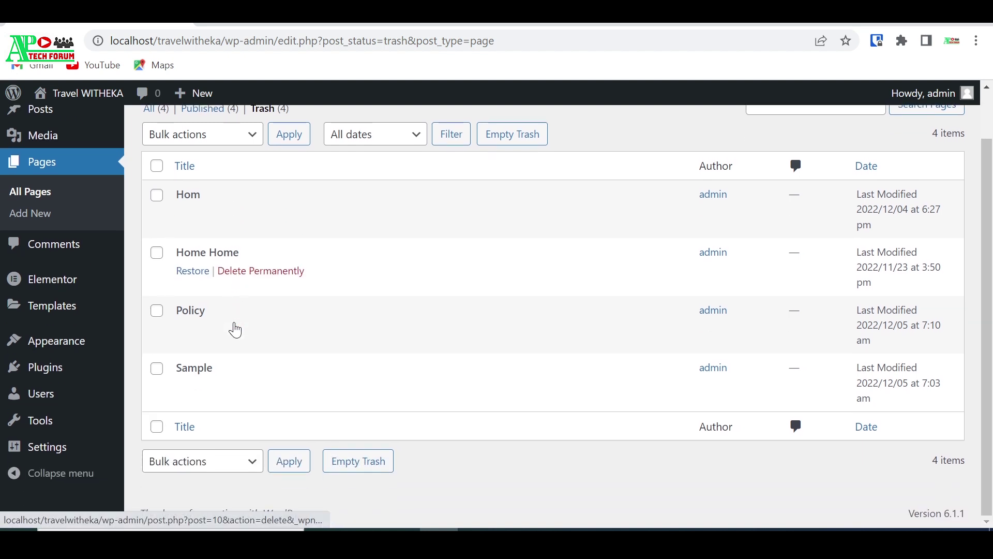
{"action": "scroll", "coordinate": [236, 329], "scroll_direction": "up", "scroll_amount": 2}
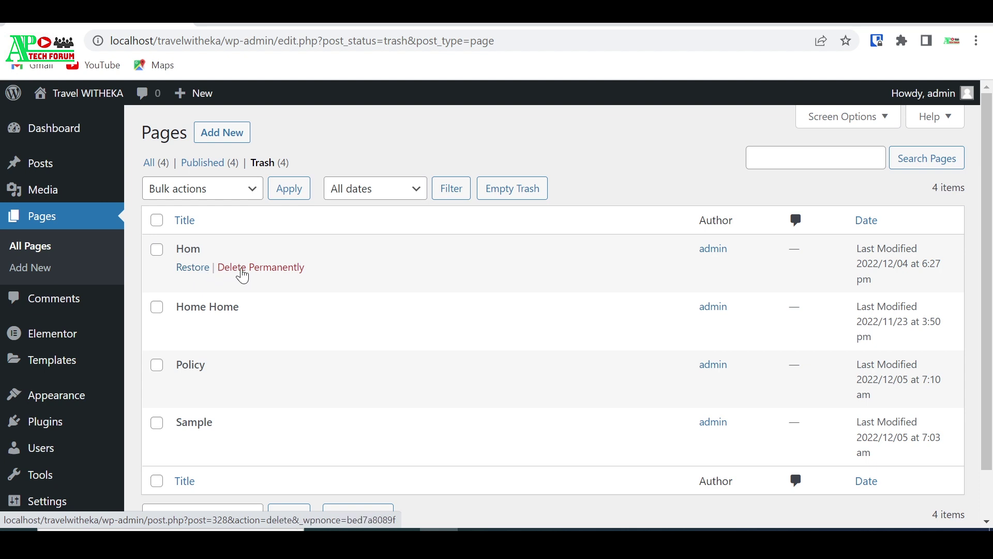
{"action": "left_click", "coordinate": [155, 221]}
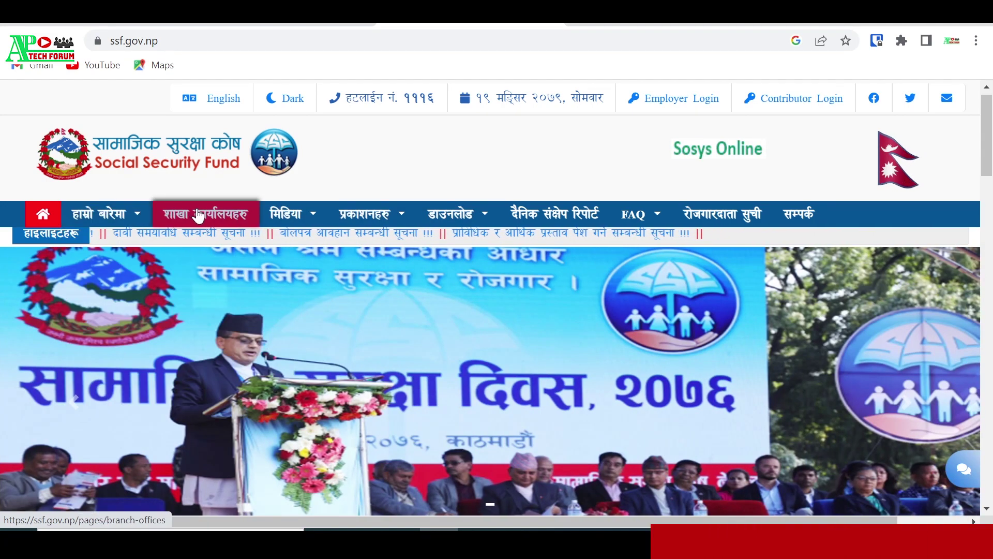
- Open the site's menu editor and name the new menu "Main Manu"
{"action": "mouse_move", "coordinate": [284, 222]}
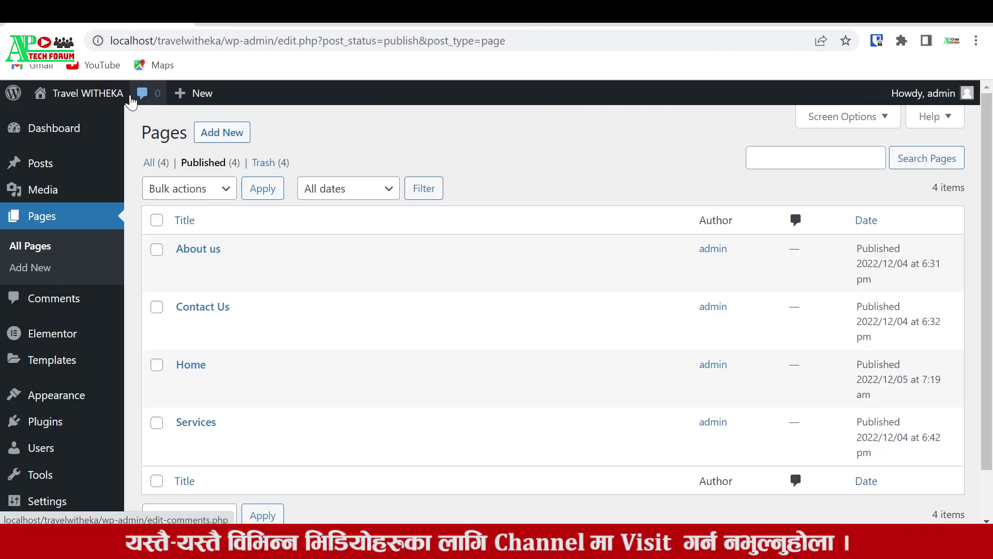
{"action": "scroll", "coordinate": [43, 310], "scroll_direction": "down", "scroll_amount": 1}
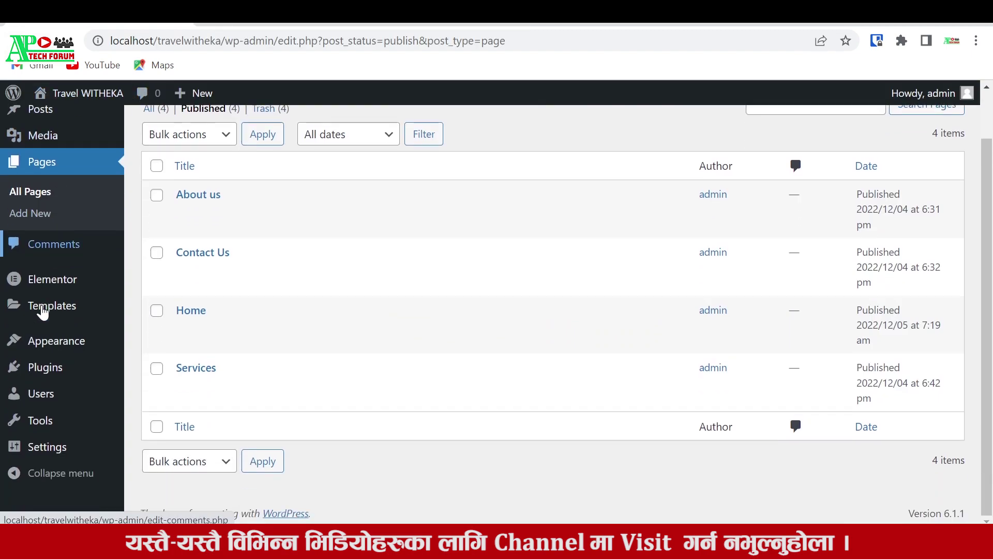
{"action": "mouse_move", "coordinate": [47, 348]}
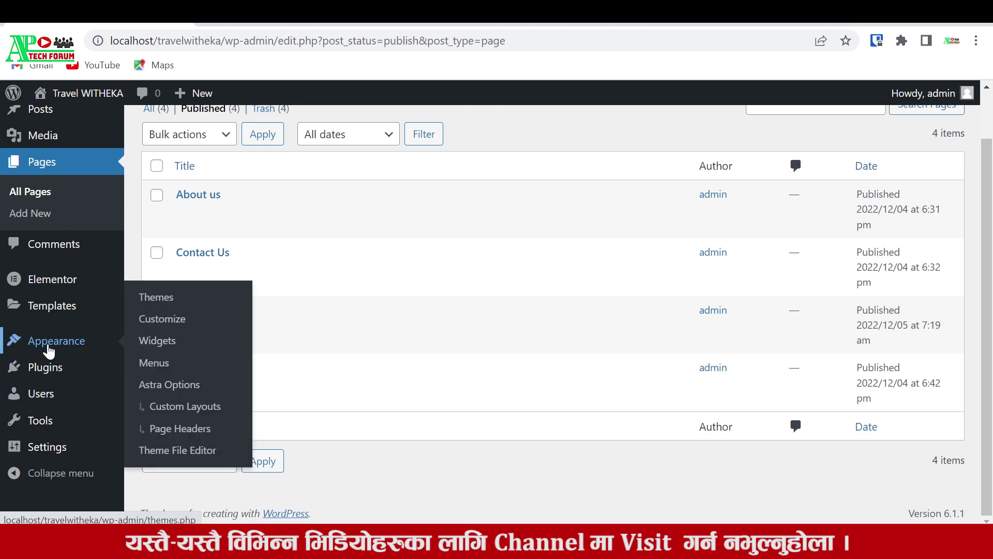
{"action": "left_click", "coordinate": [174, 370]}
{"action": "scroll", "coordinate": [417, 366], "scroll_direction": "down", "scroll_amount": 2}
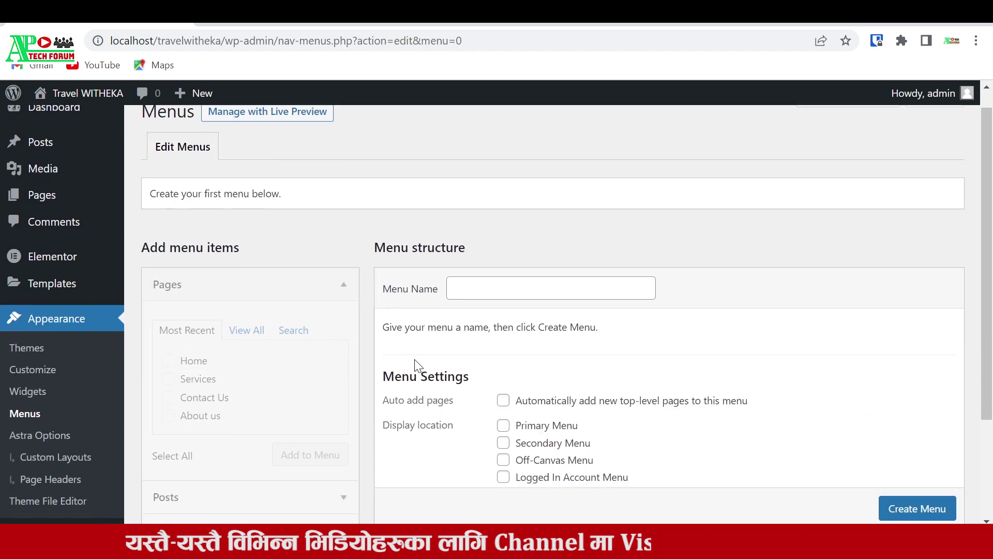
{"action": "left_click", "coordinate": [478, 199]}
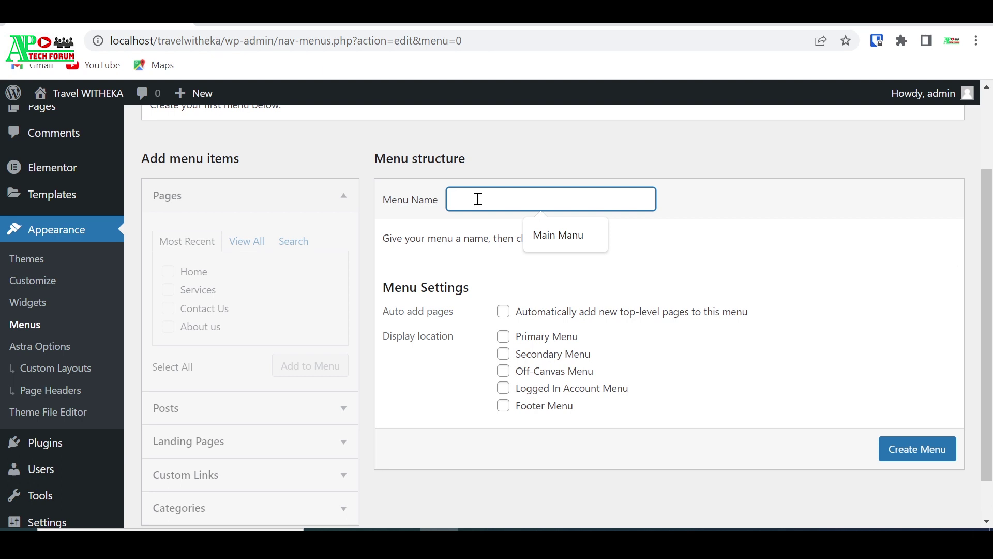
{"action": "type", "text": "Main Manu"}
{"action": "left_click", "coordinate": [547, 233]}
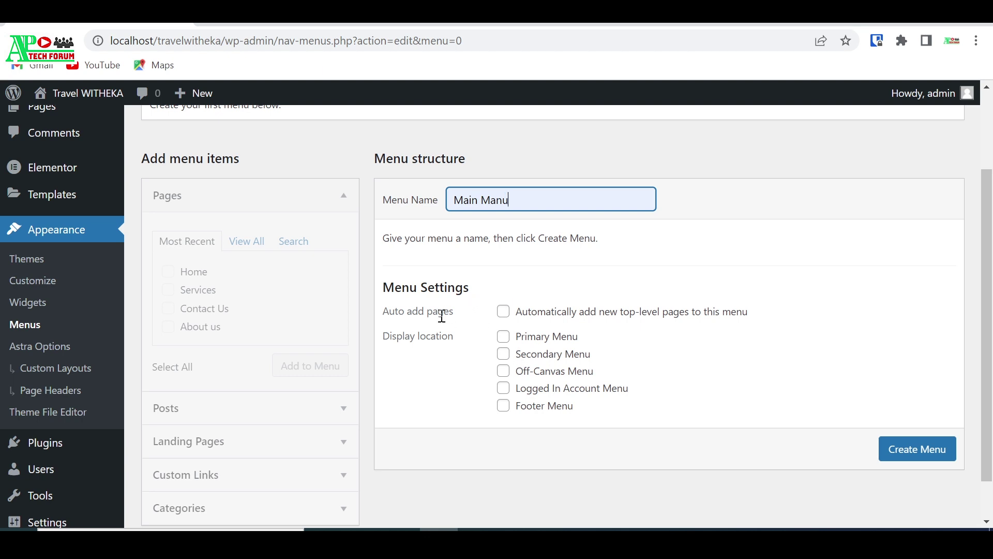
- Assign the new menu to the Primary Menu display location, with automatic adding of top-level pages turned off
{"action": "left_click", "coordinate": [504, 311]}
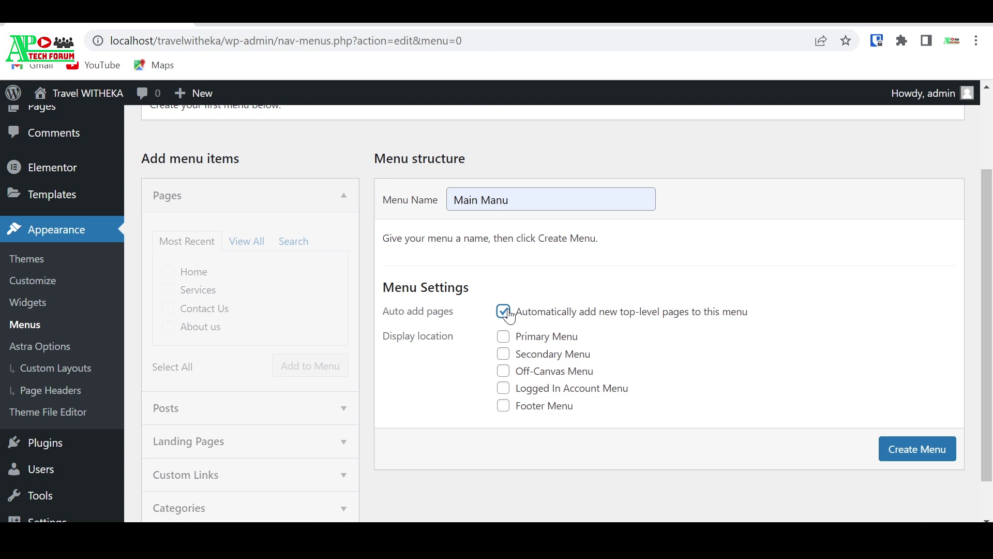
{"action": "left_click", "coordinate": [510, 317]}
{"action": "left_click", "coordinate": [490, 204]}
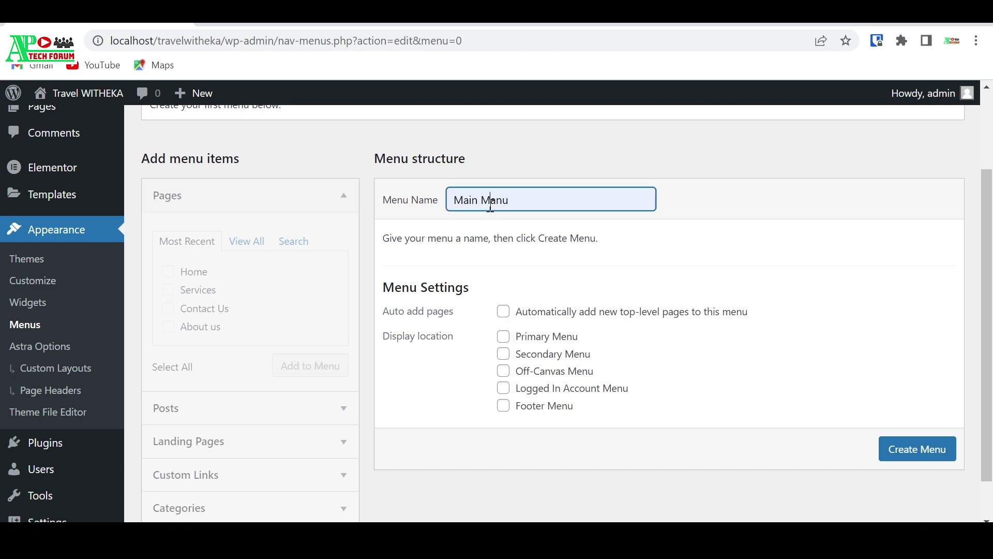
{"action": "left_click", "coordinate": [505, 338]}
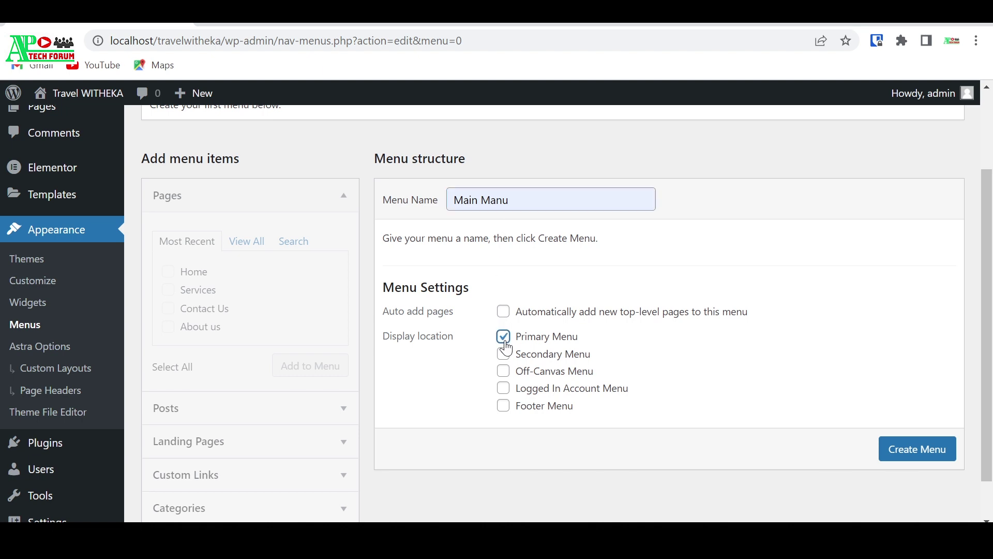
- Create the "Main Manu" menu with the Primary Menu display location selected
{"action": "left_click", "coordinate": [906, 455]}
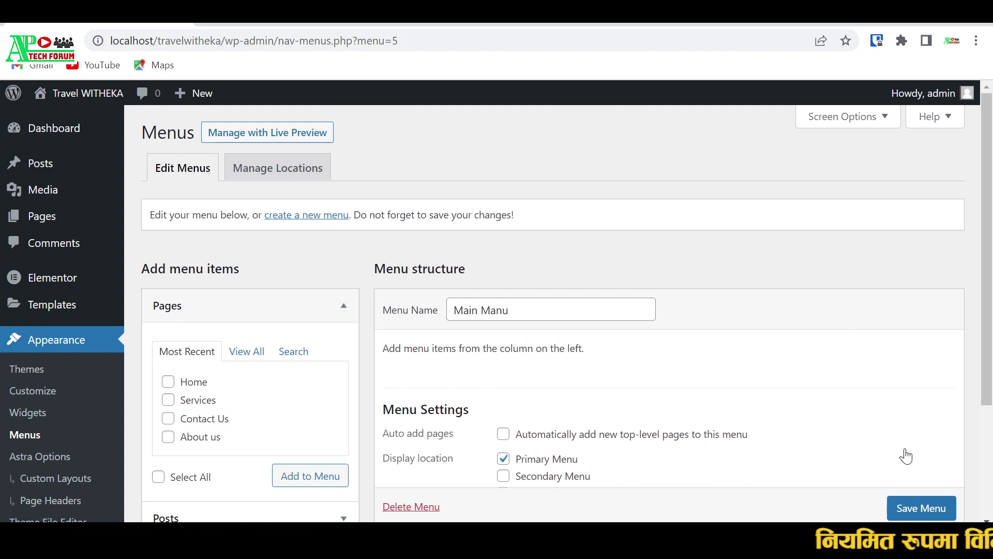
{"action": "scroll", "coordinate": [727, 378], "scroll_direction": "down", "scroll_amount": 2}
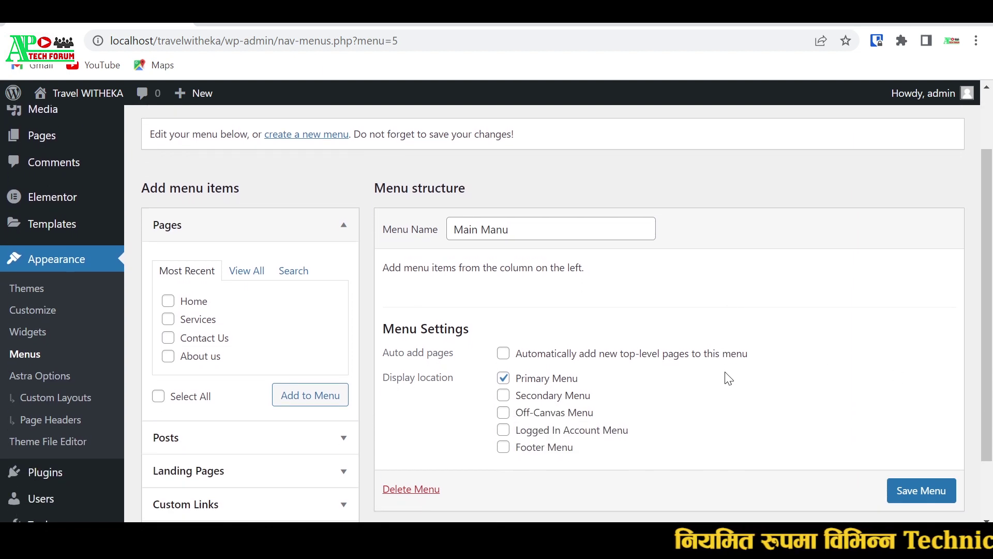
{"action": "scroll", "coordinate": [654, 350], "scroll_direction": "down", "scroll_amount": 2}
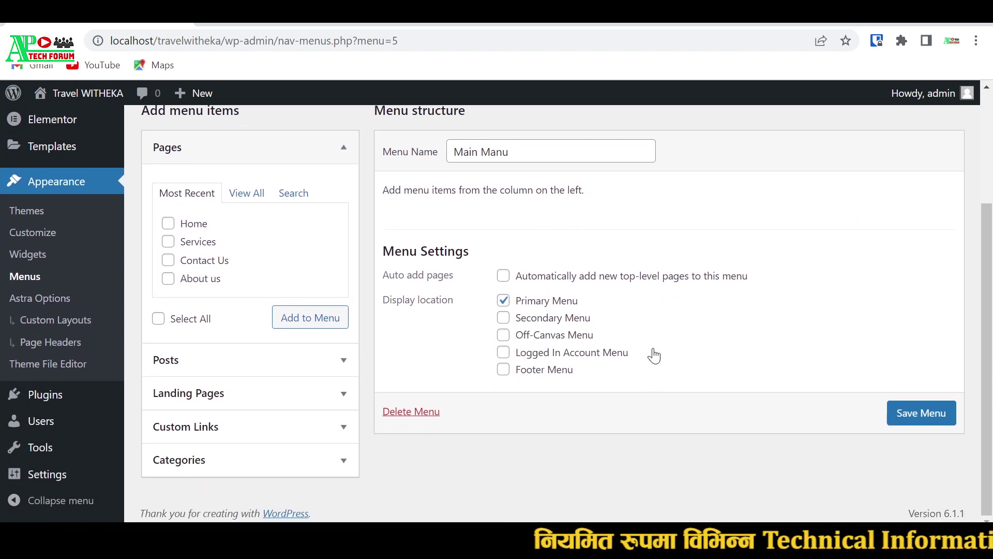
{"action": "scroll", "coordinate": [654, 351], "scroll_direction": "up", "scroll_amount": 1}
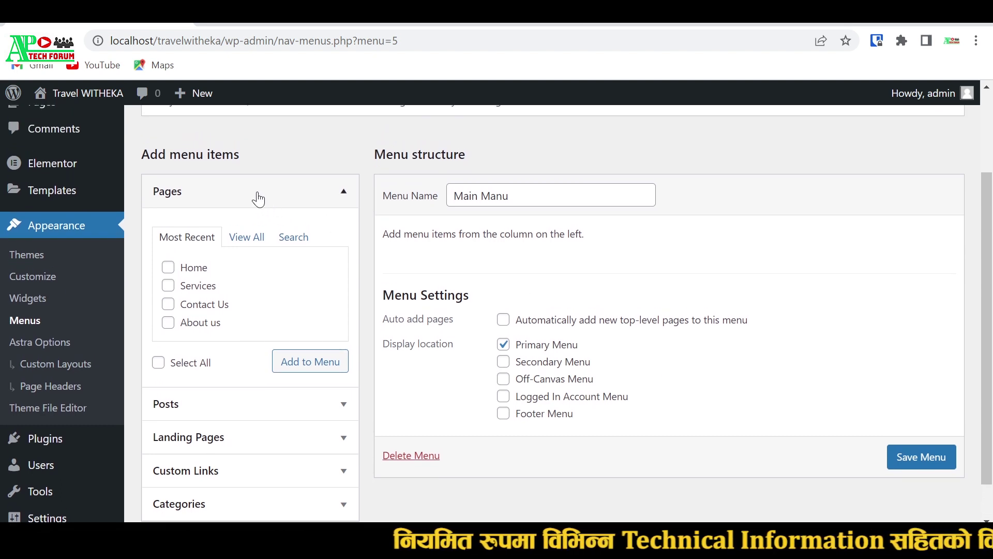
- Examine the sources for menu items by collapsing and expanding the Pages and Posts sections
{"action": "left_click", "coordinate": [258, 198]}
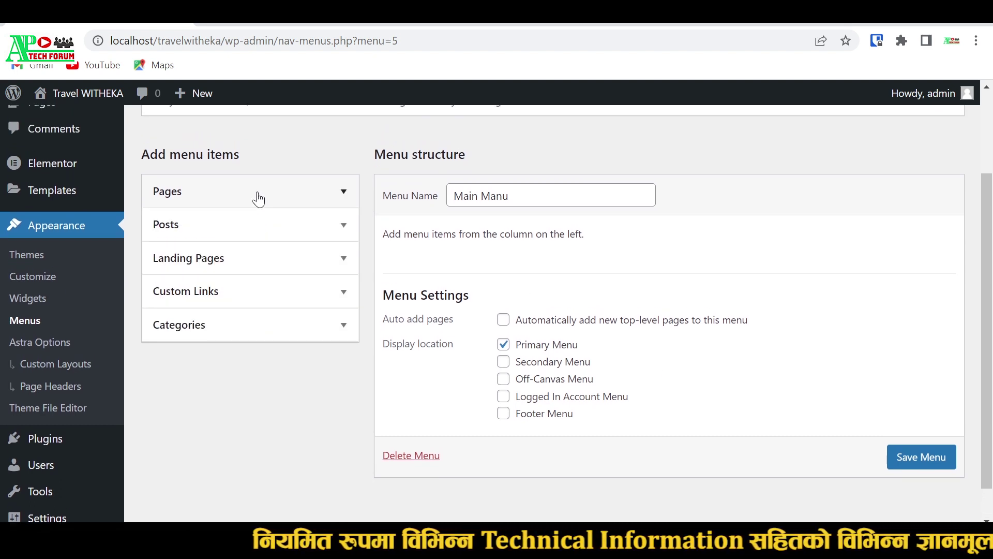
{"action": "left_click", "coordinate": [258, 198]}
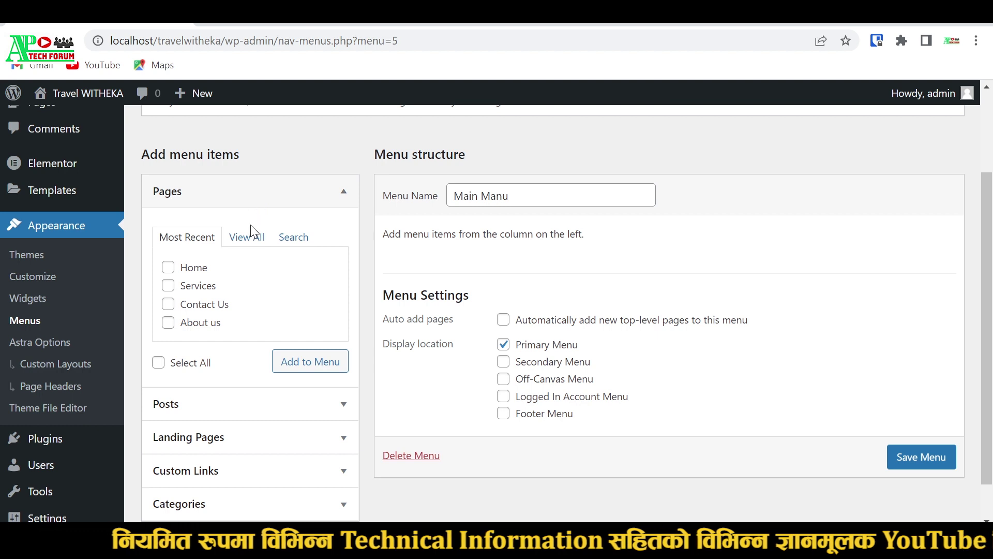
{"action": "left_click", "coordinate": [246, 201]}
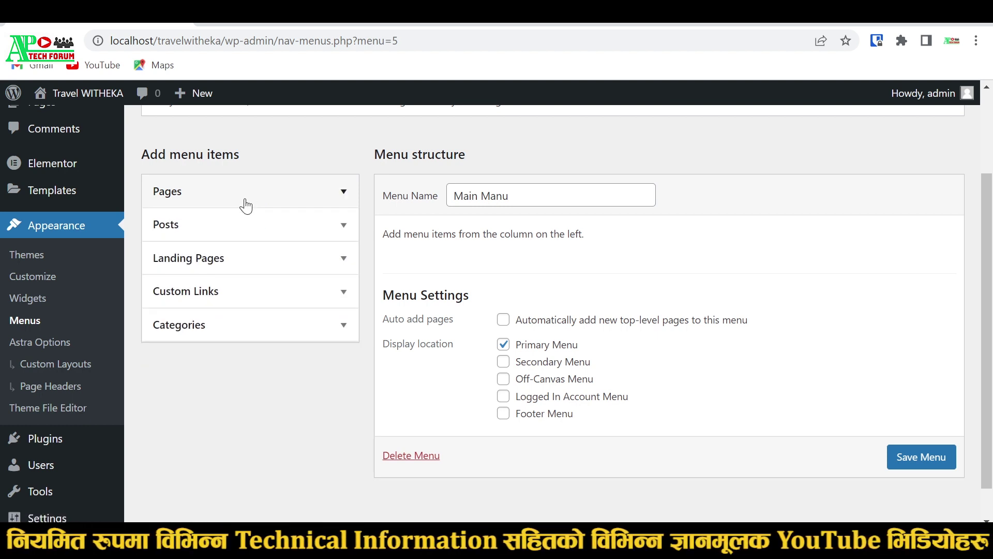
{"action": "left_click", "coordinate": [222, 231]}
{"action": "left_click", "coordinate": [221, 230]}
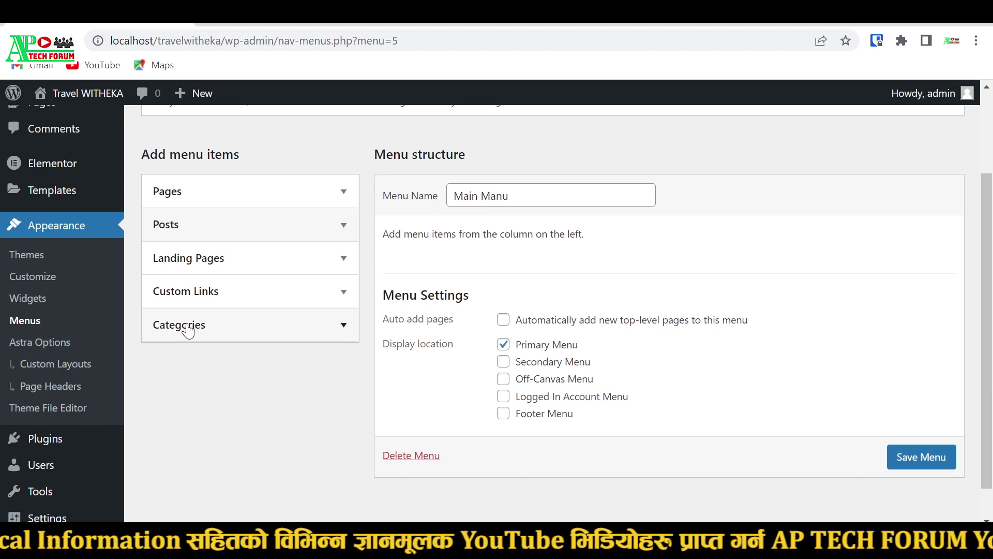
{"action": "left_click", "coordinate": [256, 198]}
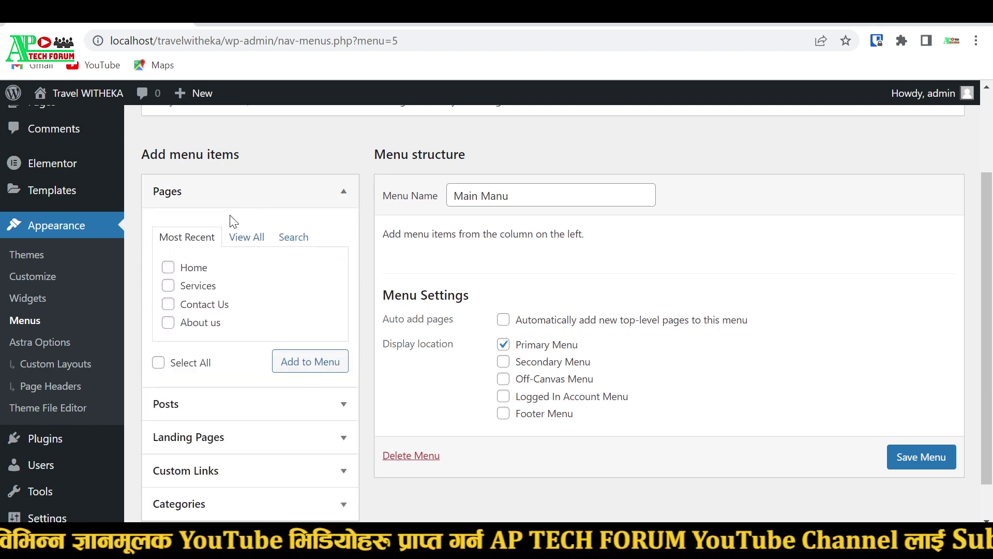
- Add Home, About us, Contact Us and Services from the full list of pages to the menu
{"action": "left_click", "coordinate": [242, 239]}
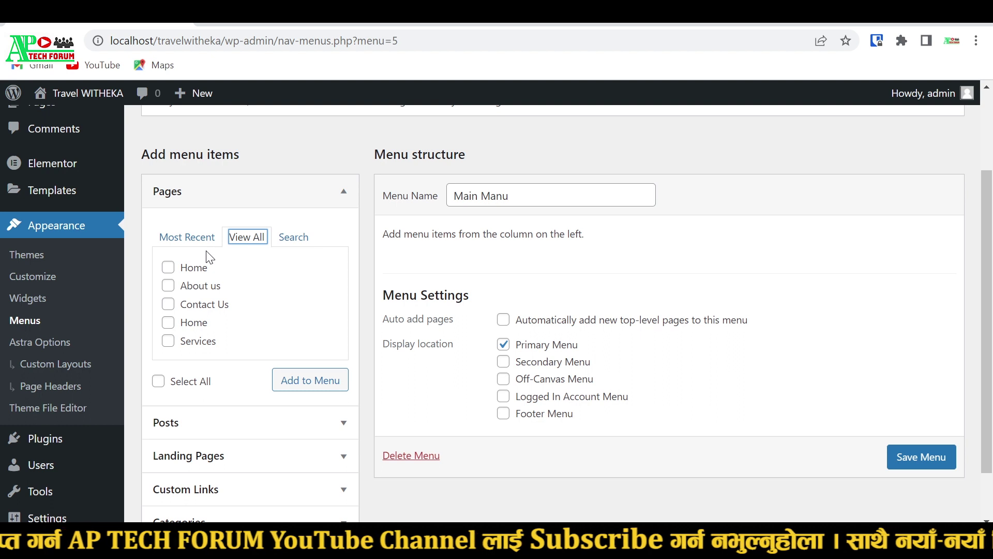
{"action": "left_click", "coordinate": [167, 267]}
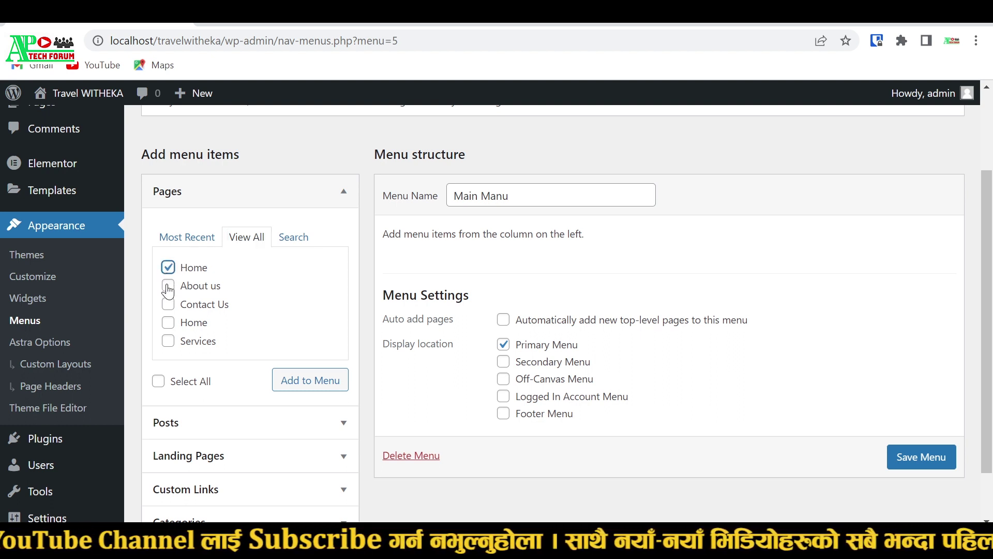
{"action": "left_click", "coordinate": [167, 287]}
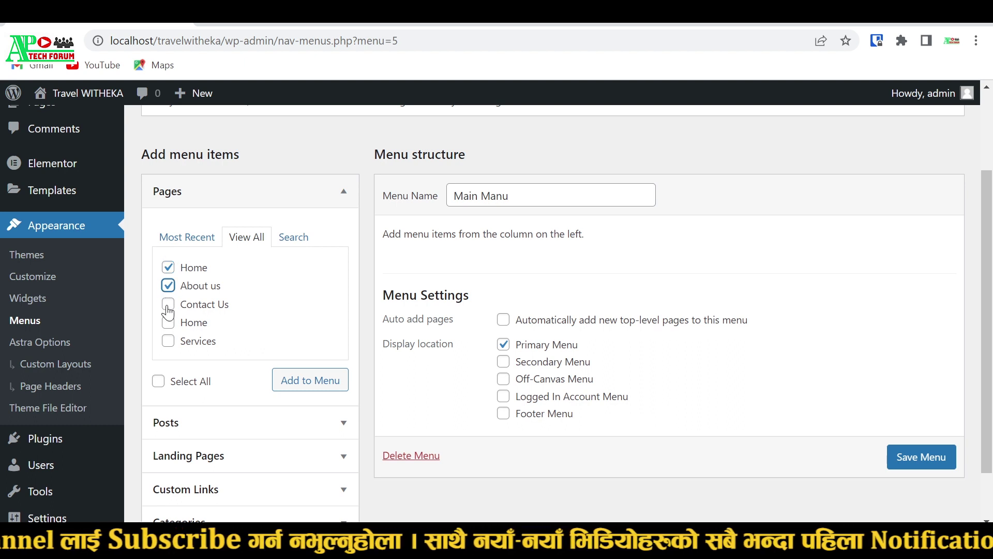
{"action": "left_click", "coordinate": [168, 305]}
{"action": "left_click", "coordinate": [167, 341]}
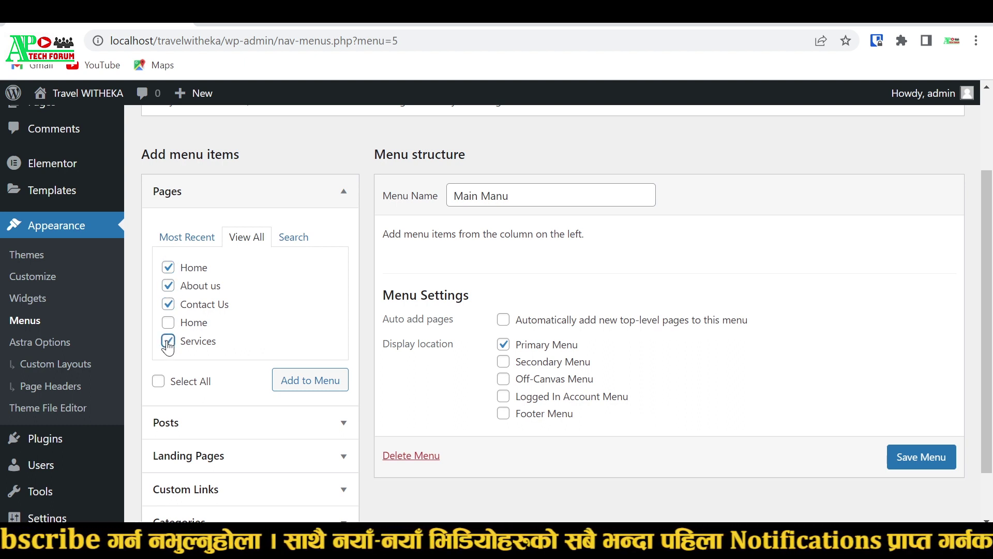
{"action": "left_click", "coordinate": [308, 388]}
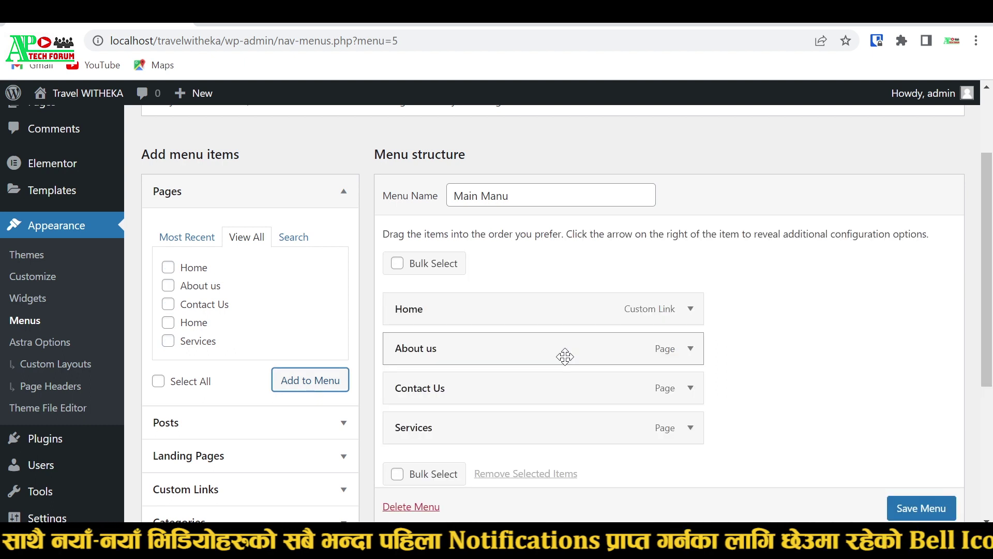
- Save the menu with its new items and check the header navigation on the site's front page
{"action": "scroll", "coordinate": [565, 356], "scroll_direction": "down", "scroll_amount": 1}
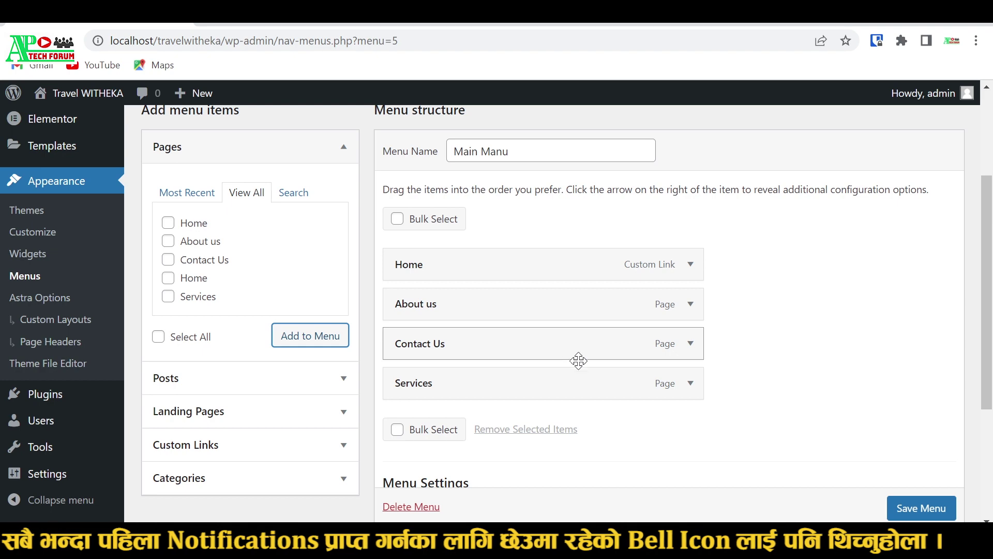
{"action": "scroll", "coordinate": [577, 359], "scroll_direction": "down", "scroll_amount": 1}
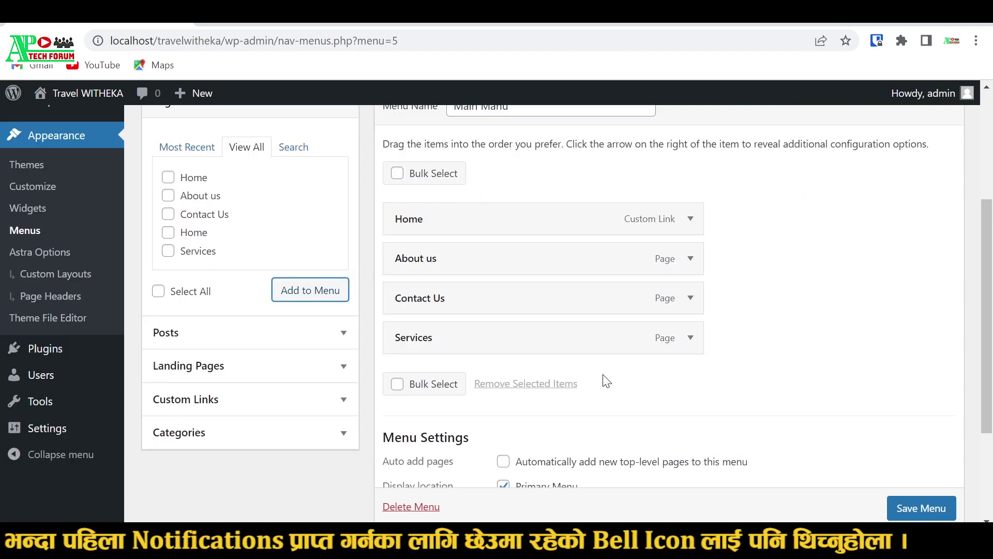
{"action": "scroll", "coordinate": [918, 509], "scroll_direction": "down", "scroll_amount": 1}
{"action": "left_click", "coordinate": [918, 508]}
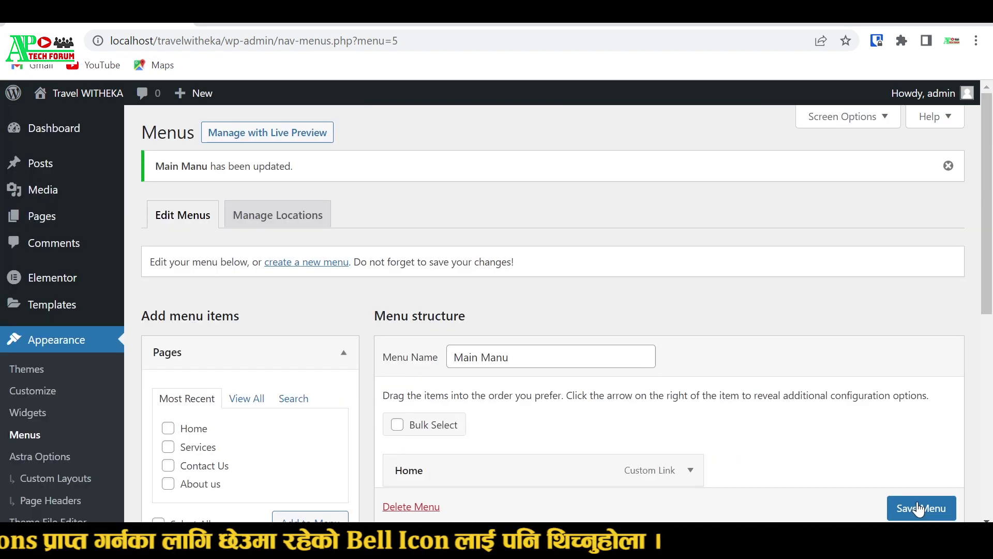
{"action": "left_click", "coordinate": [88, 93]}
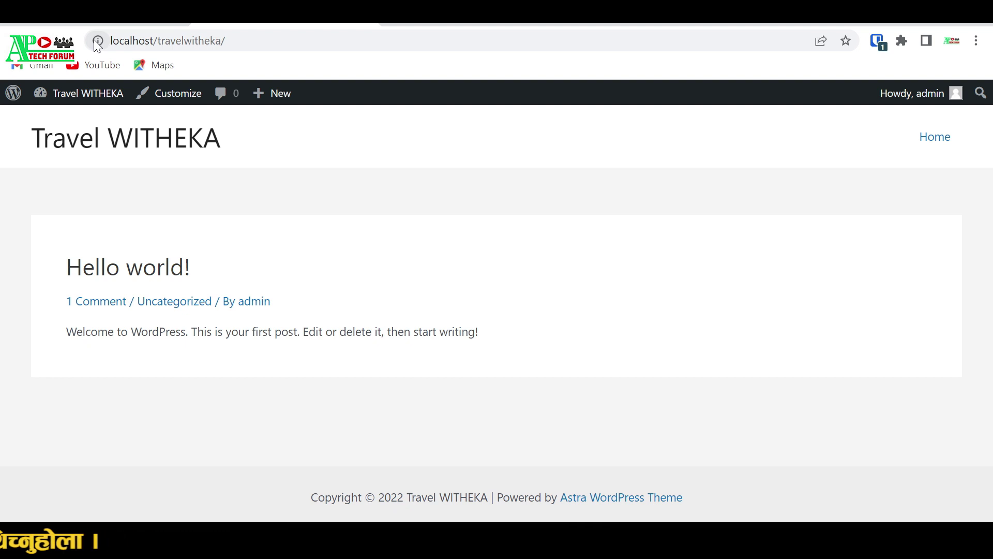
{"action": "left_click", "coordinate": [77, 42]}
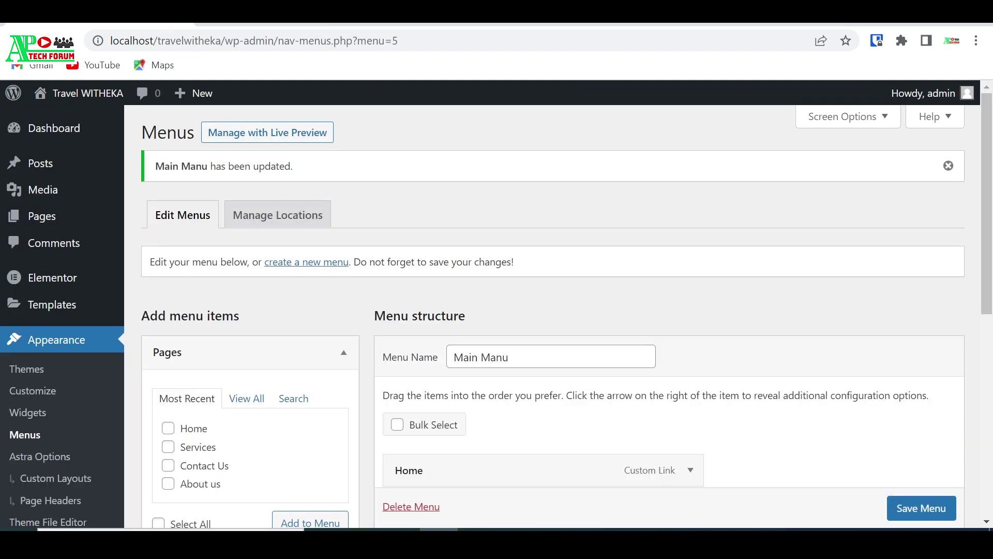
- Move the Services item directly below Home in the menu structure and save the menu
{"action": "scroll", "coordinate": [541, 311], "scroll_direction": "down", "scroll_amount": 3}
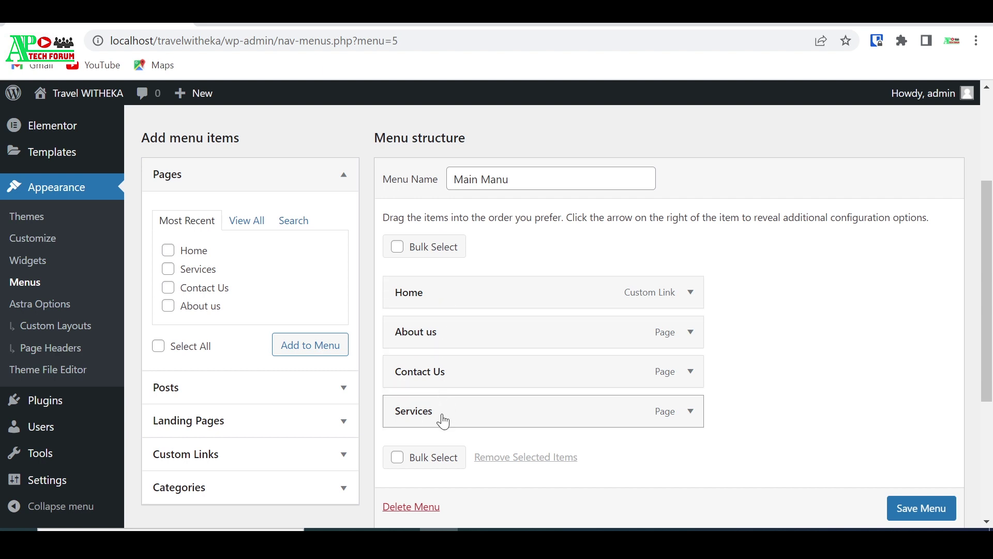
{"action": "left_click_drag", "start_coordinate": [443, 420], "coordinate": [444, 343]}
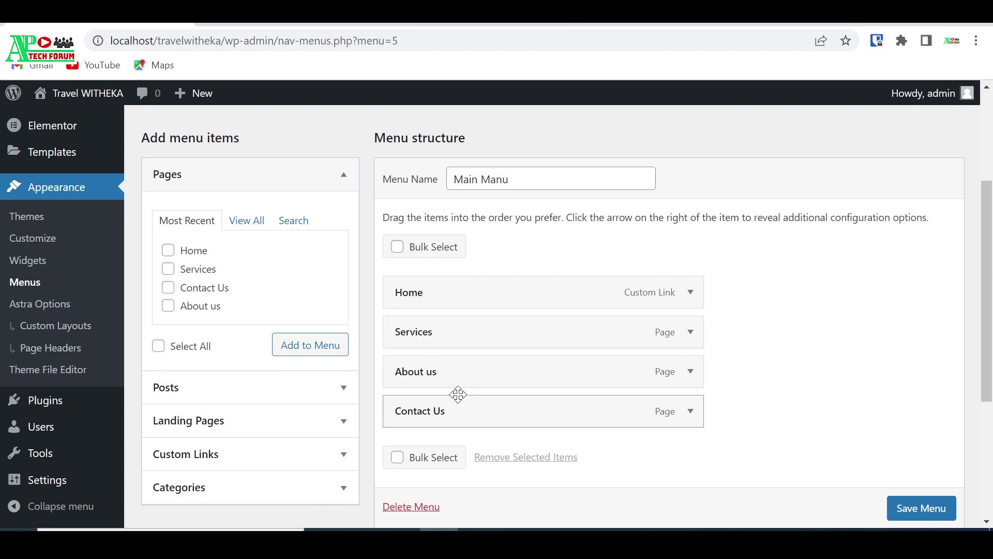
{"action": "left_click", "coordinate": [907, 517]}
- Reload the site's front page to check the menu order and open Services from the header navigation
{"action": "scroll", "coordinate": [907, 517], "scroll_direction": "down", "scroll_amount": 1}
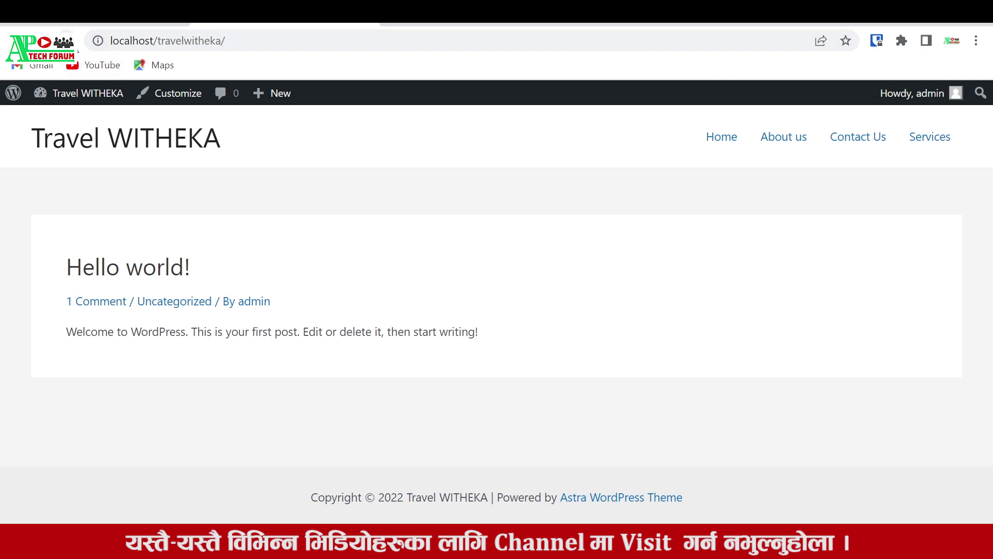
{"action": "left_click", "coordinate": [66, 40]}
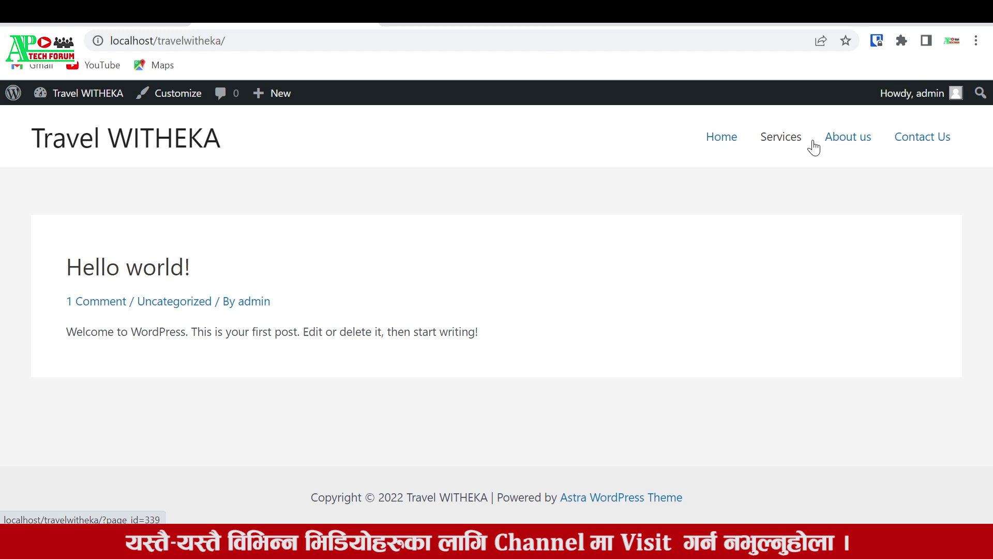
{"action": "left_click", "coordinate": [778, 147]}
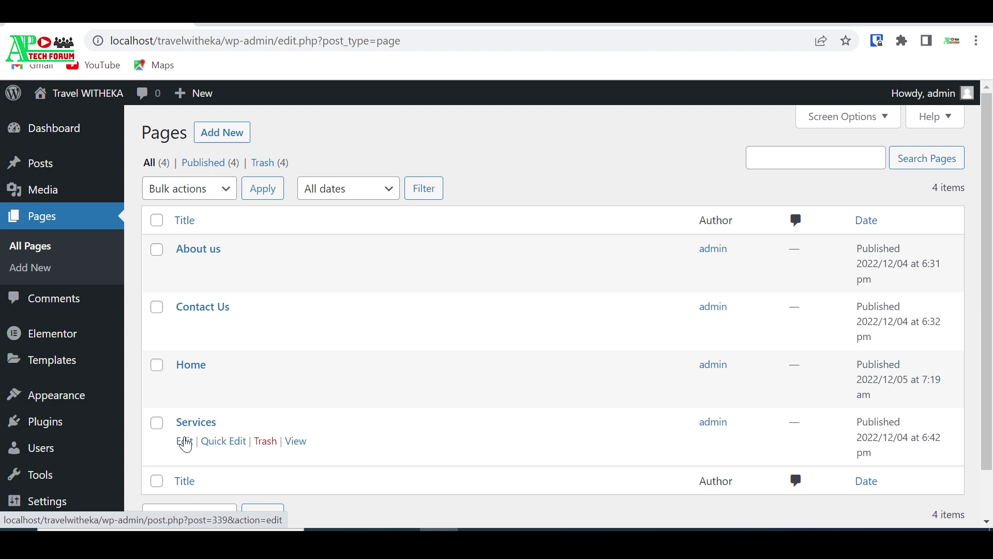
- Open the Services page for editing and place the cursor in an empty paragraph block below the title
{"action": "left_click", "coordinate": [184, 441]}
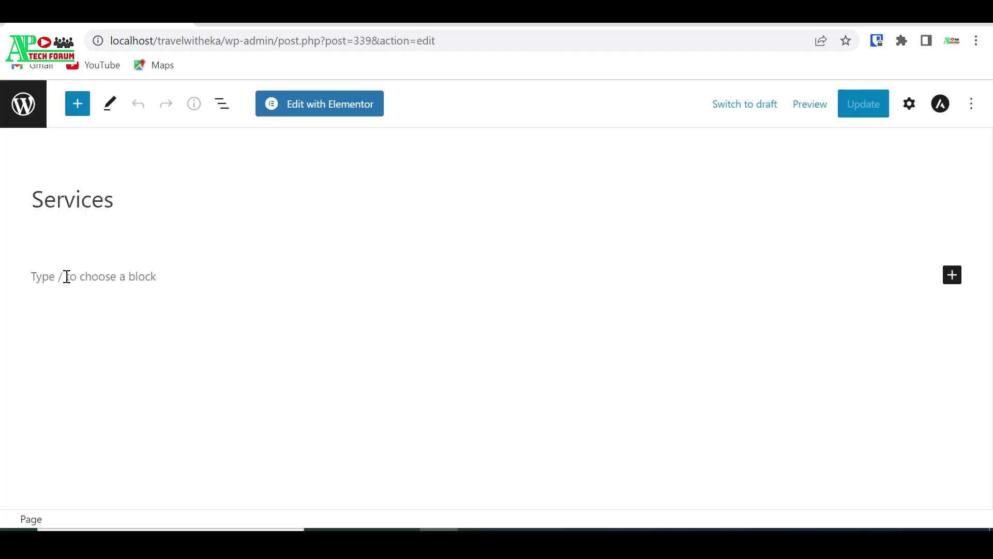
{"action": "left_click", "coordinate": [952, 264]}
{"action": "scroll", "coordinate": [793, 397], "scroll_direction": "down", "scroll_amount": 1}
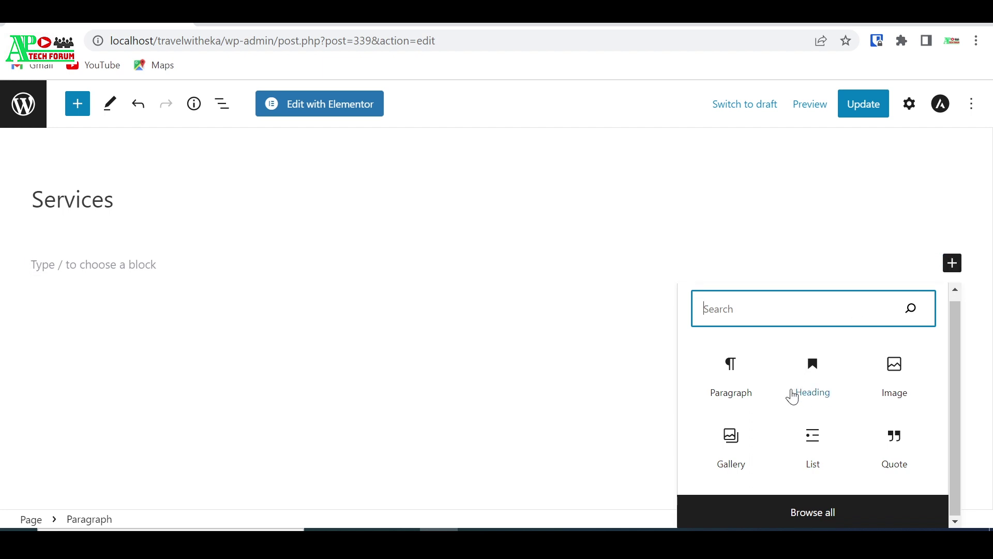
{"action": "left_click", "coordinate": [170, 264]}
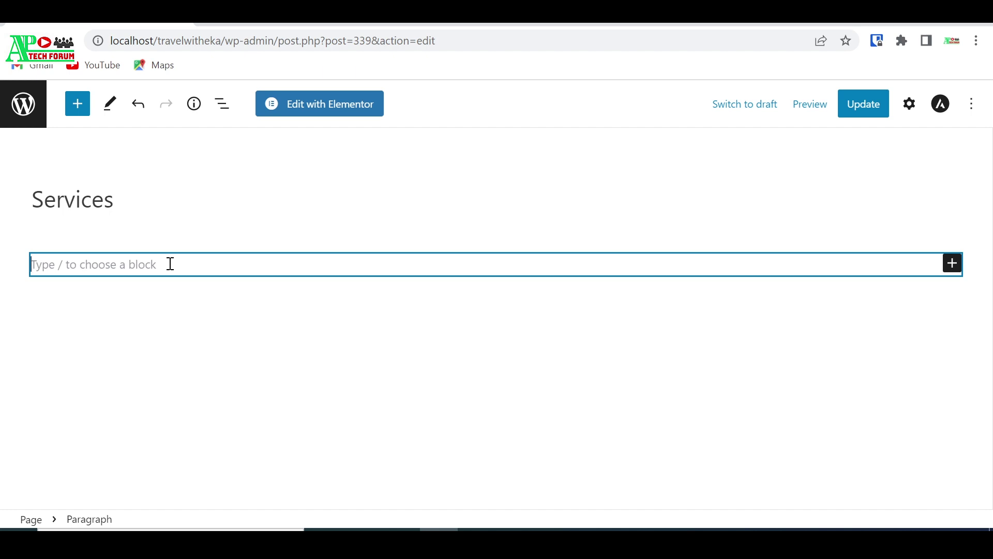
- Insert the "Who We Are" text, children's photo and "Join Our Campaign" section from educatingnepal.org into the Services page
{"action": "left_click", "coordinate": [630, 22]}
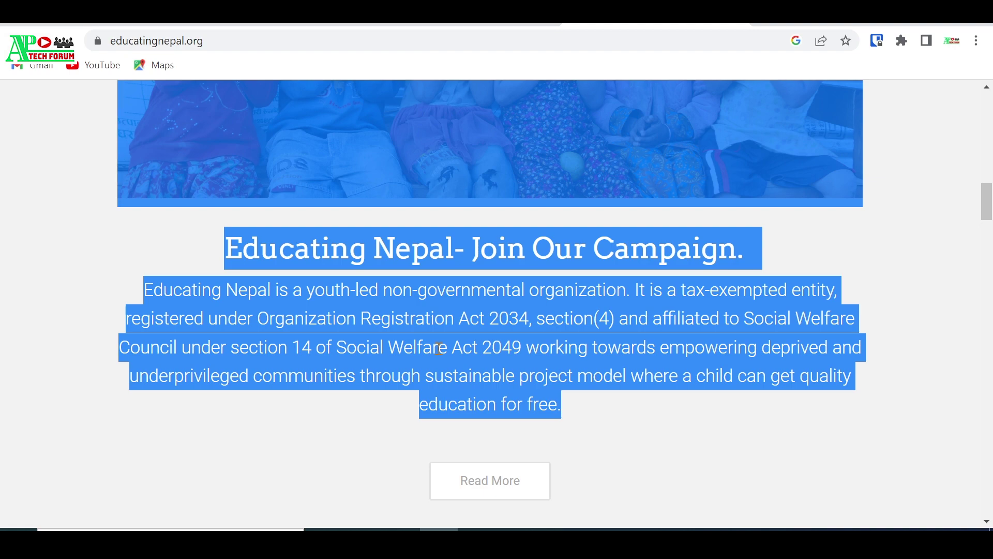
{"action": "left_click", "coordinate": [118, 23]}
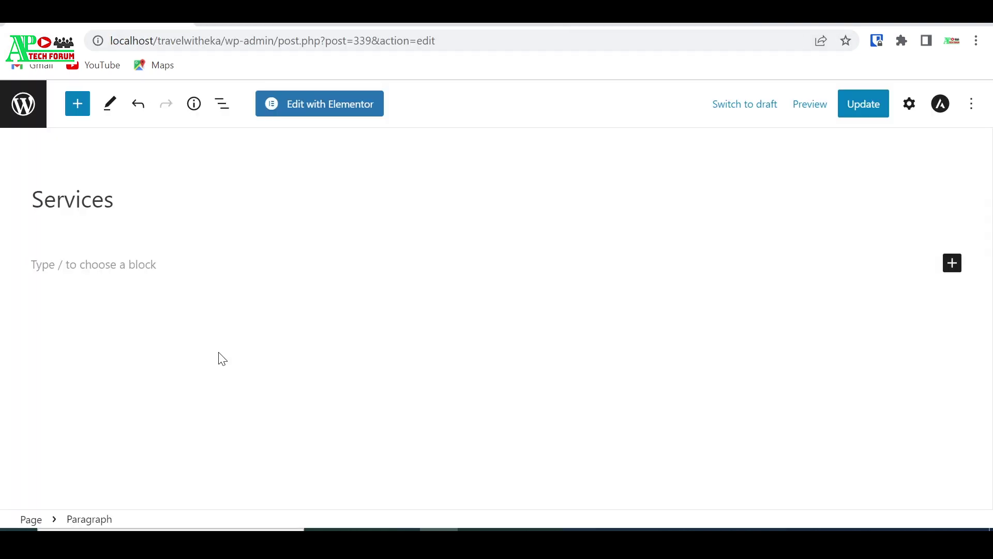
{"action": "type", "text": "Who We Are Nepal has been undergoing political instability and an economic deadlock lately. We, at Educating Nepal, are determined to define the future of our country in a different way.  We believe that if we care enough and work hard enough, we can turn things around. That’s what we are."}
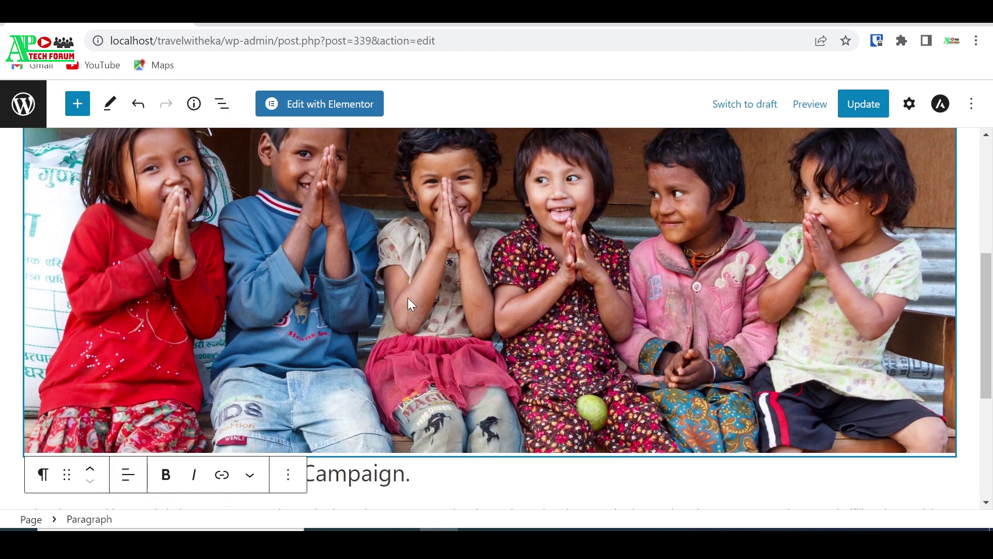
{"action": "scroll", "coordinate": [407, 297], "scroll_direction": "down", "scroll_amount": 2}
{"action": "scroll", "coordinate": [408, 297], "scroll_direction": "down", "scroll_amount": 3}
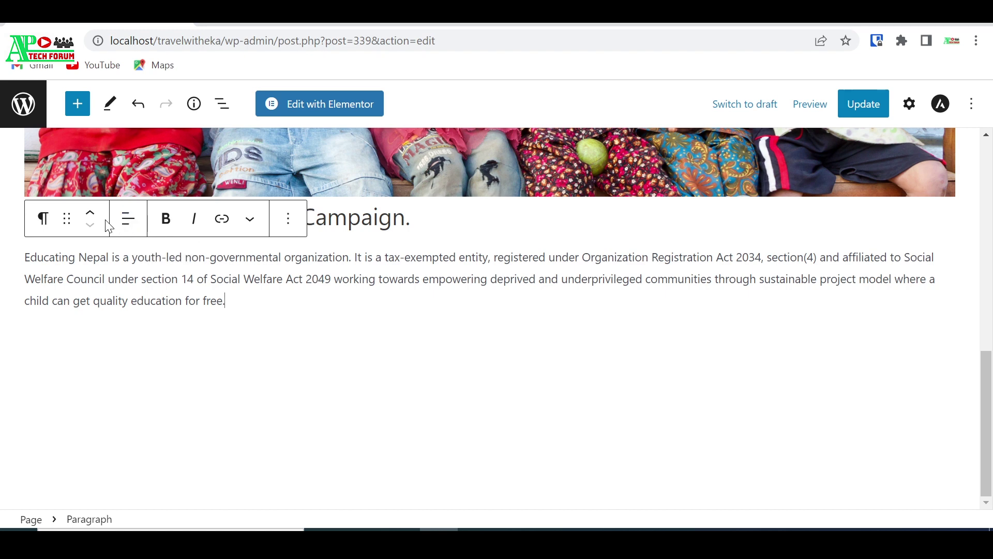
{"action": "scroll", "coordinate": [274, 236], "scroll_direction": "up", "scroll_amount": 10}
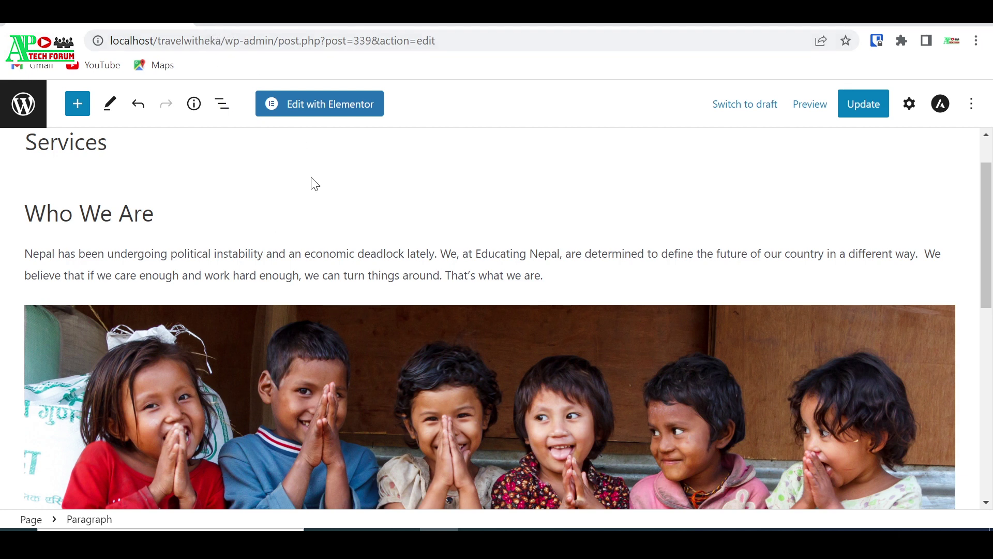
- Update the published Services page with the inserted content
{"action": "left_click", "coordinate": [583, 251]}
{"action": "key", "text": "ctrl+s"}
{"action": "scroll", "coordinate": [589, 253], "scroll_direction": "down", "scroll_amount": 2}
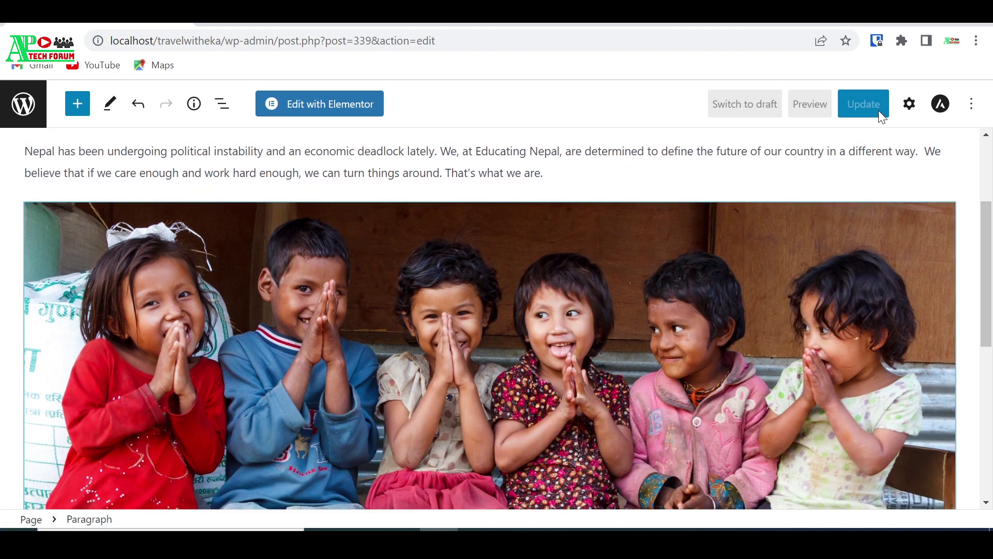
{"action": "left_click", "coordinate": [863, 104]}
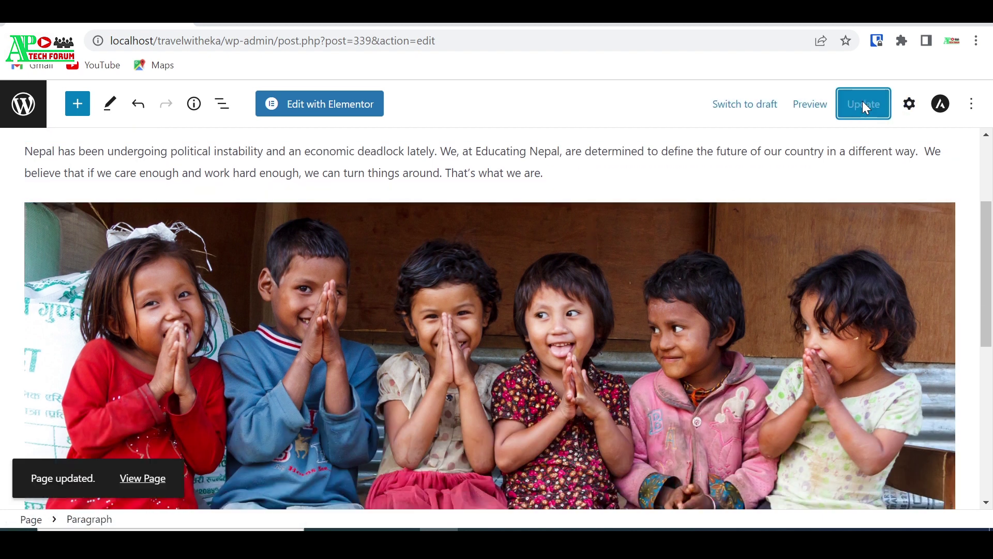
- Load the Services page on the live site and review its text and photo from start to end
{"action": "left_click", "coordinate": [142, 476]}
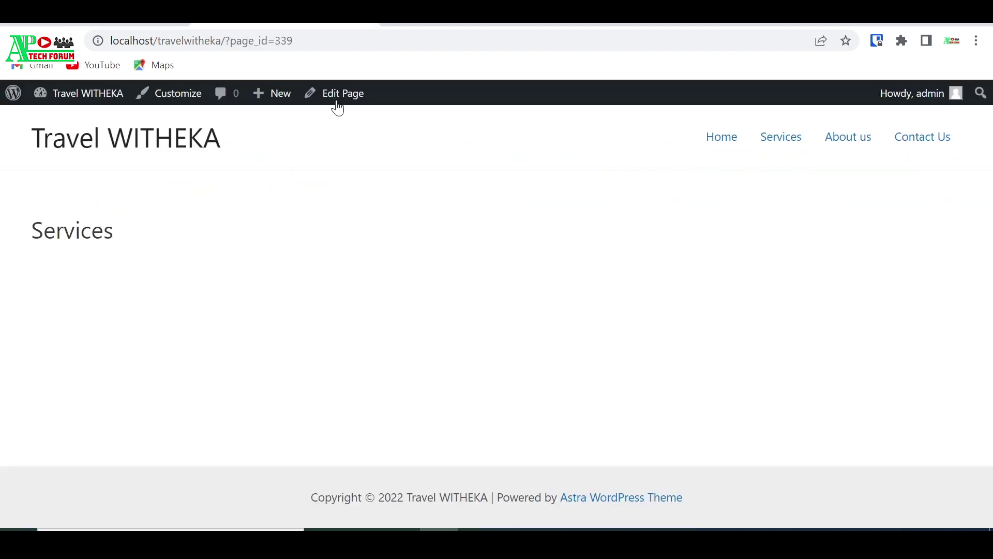
{"action": "left_click", "coordinate": [780, 144]}
{"action": "scroll", "coordinate": [341, 353], "scroll_direction": "down", "scroll_amount": 1}
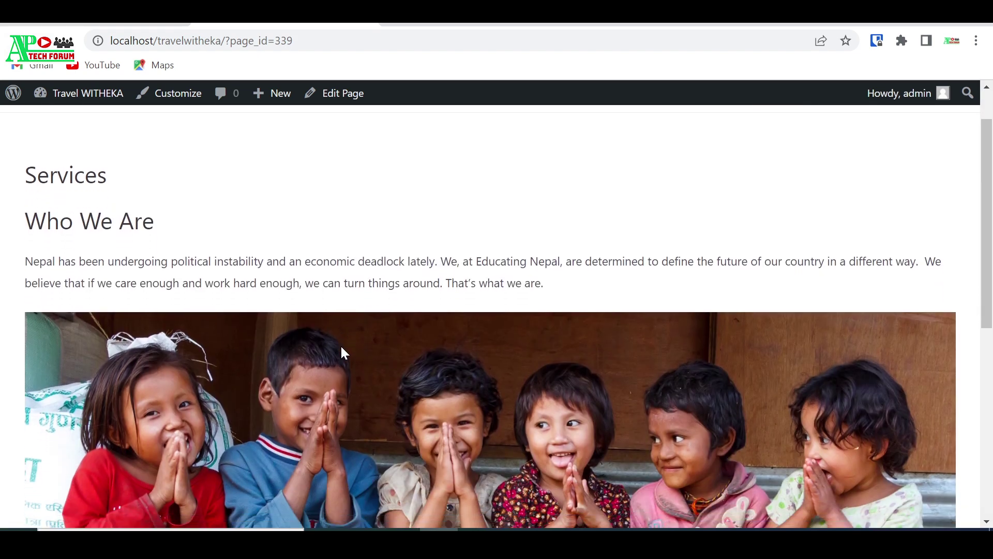
{"action": "scroll", "coordinate": [341, 353], "scroll_direction": "down", "scroll_amount": 8}
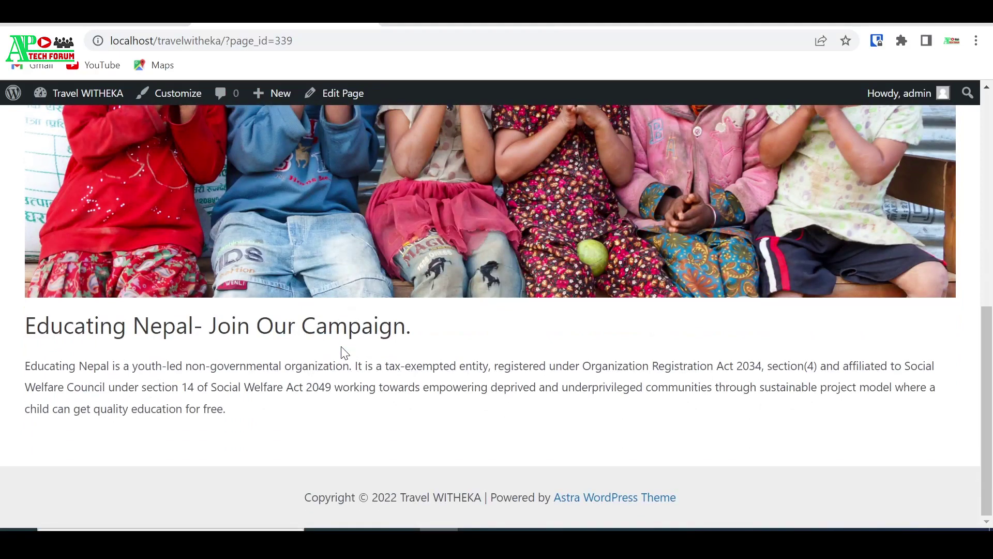
{"action": "scroll", "coordinate": [342, 352], "scroll_direction": "up", "scroll_amount": 10}
{"action": "scroll", "coordinate": [341, 353], "scroll_direction": "down", "scroll_amount": 4}
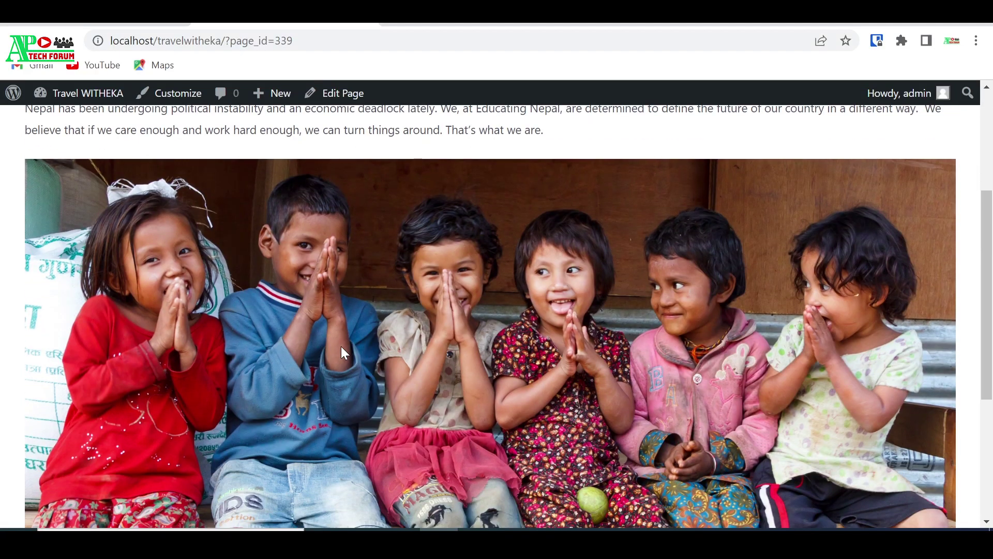